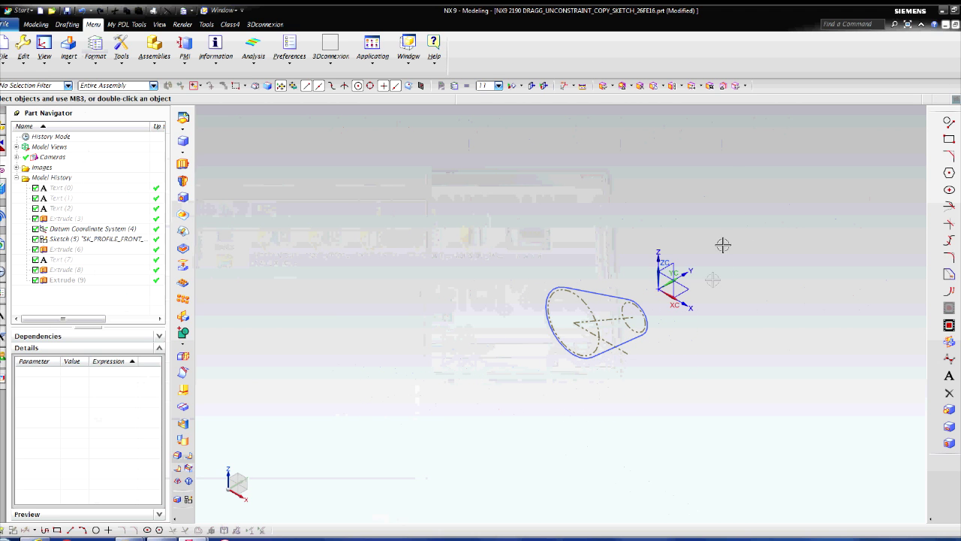
# Open the front belt profile sketch for editing and draw a free slanted line in the empty area beside the profile
pyautogui.doubleClick(620, 295)
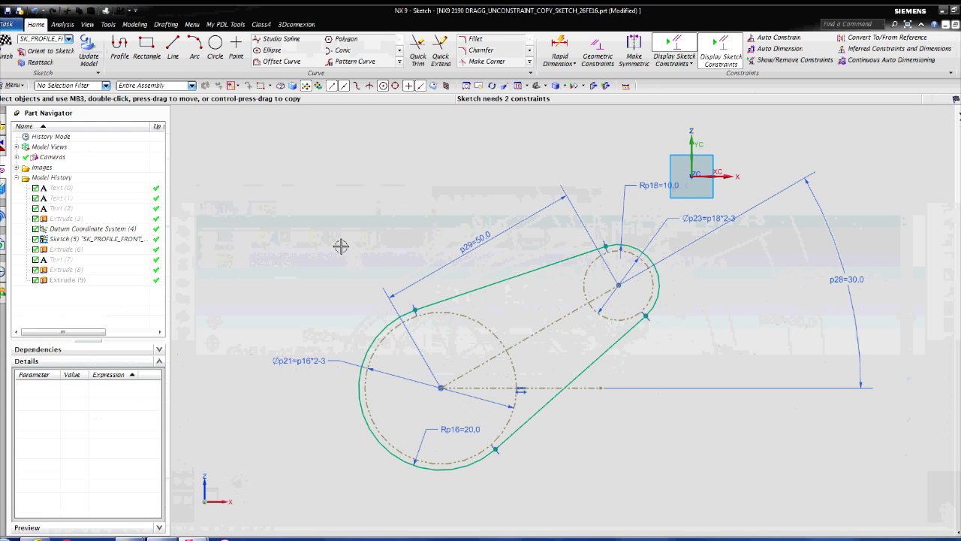
pyautogui.keyDown('shift'); pyautogui.moveTo(342, 243); pyautogui.dragTo(551, 281, button='middle'); pyautogui.keyUp('shift')
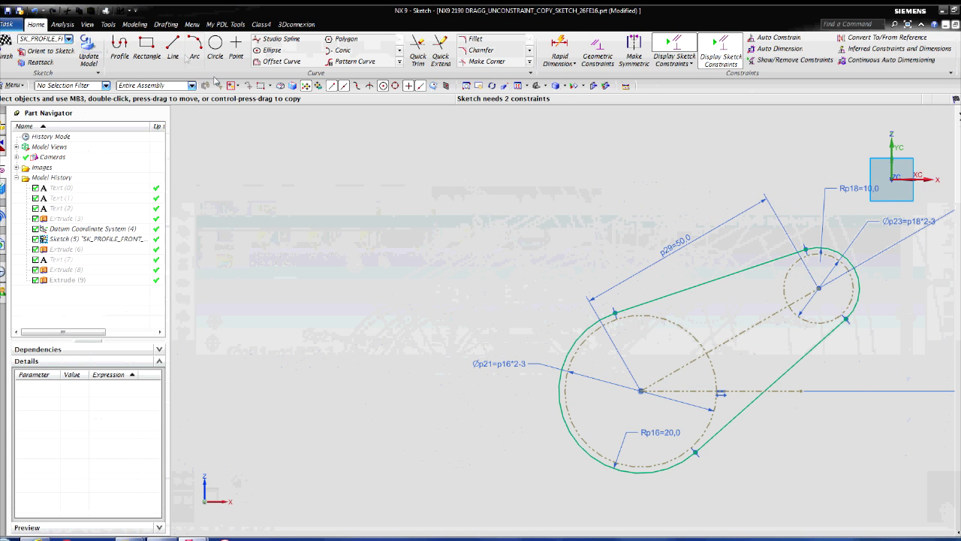
pyautogui.click(174, 54)
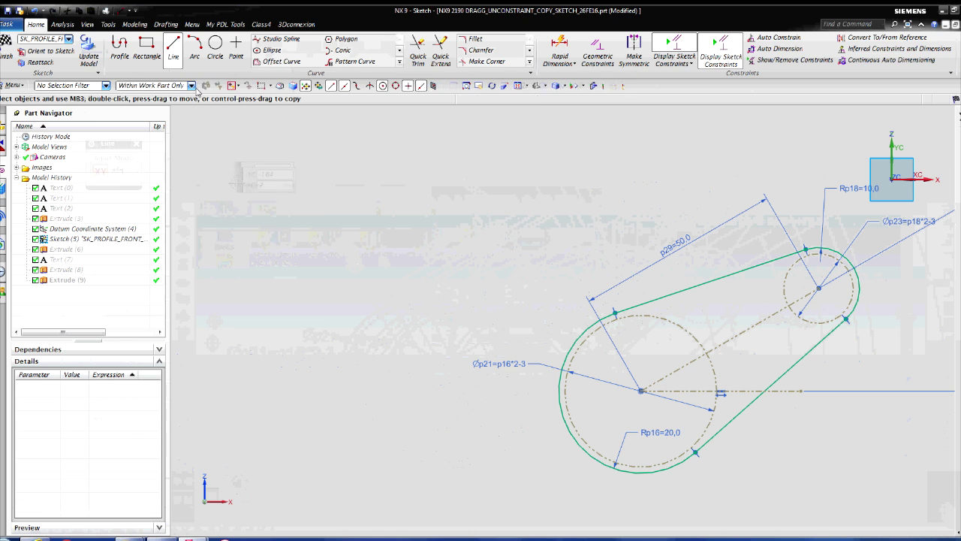
pyautogui.click(248, 278)
pyautogui.click(364, 134)
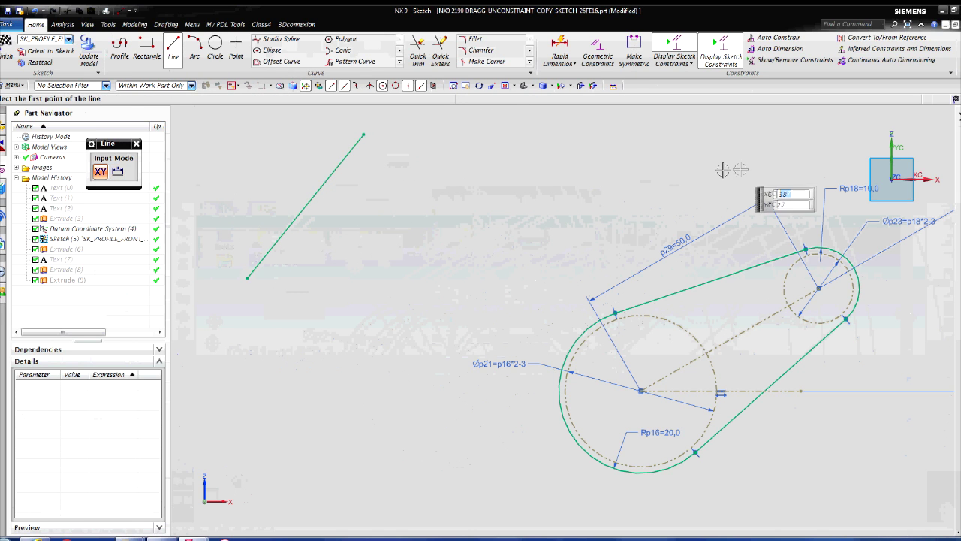
# Draw a free three-point arc between the slanted line and the belt profile
pyautogui.click(195, 50)
pyautogui.click(376, 260)
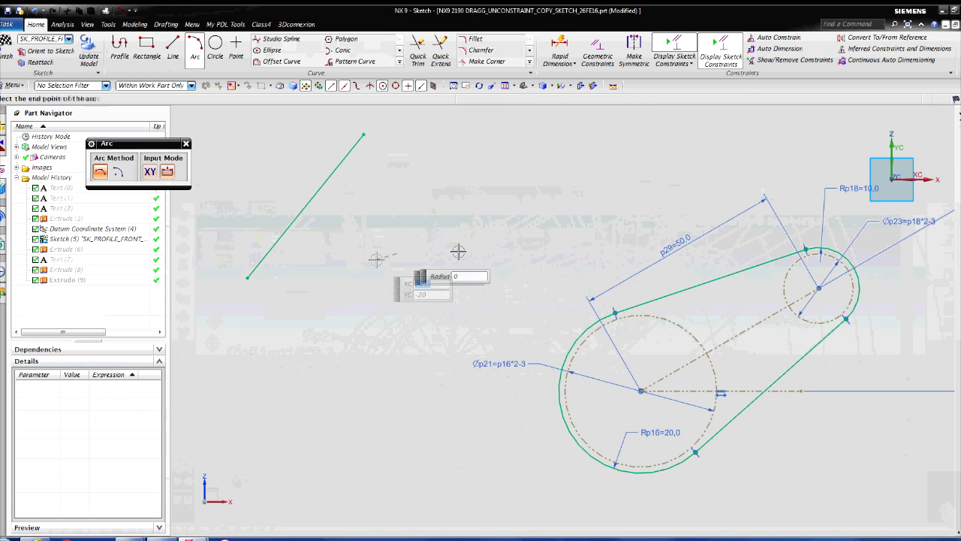
pyautogui.click(526, 321)
pyautogui.click(529, 202)
pyautogui.press('Escape')
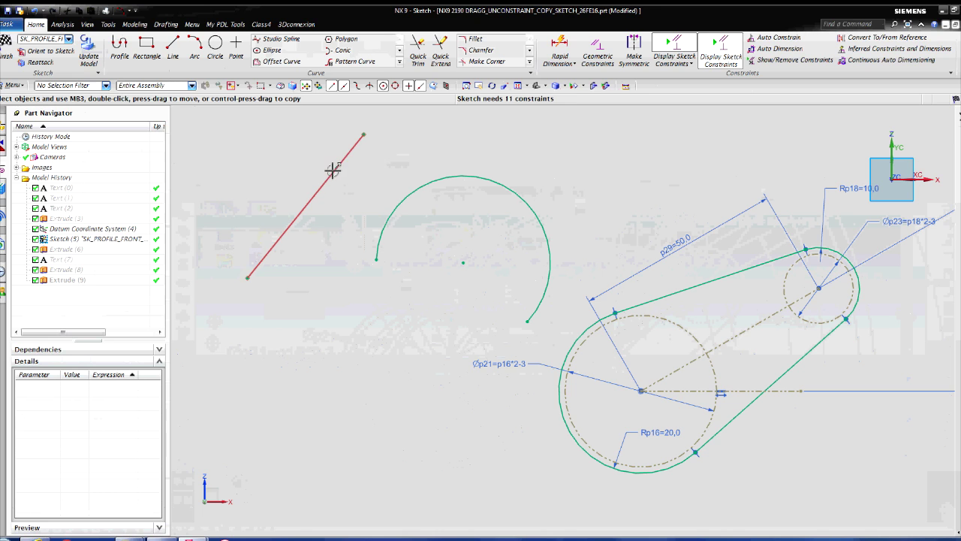
# Shift the slanted line without changing its slope and enlarge the unconstrained arc
pyautogui.moveTo(336, 167); pyautogui.dragTo(308, 194)
pyautogui.moveTo(374, 309); pyautogui.dragTo(350, 215)
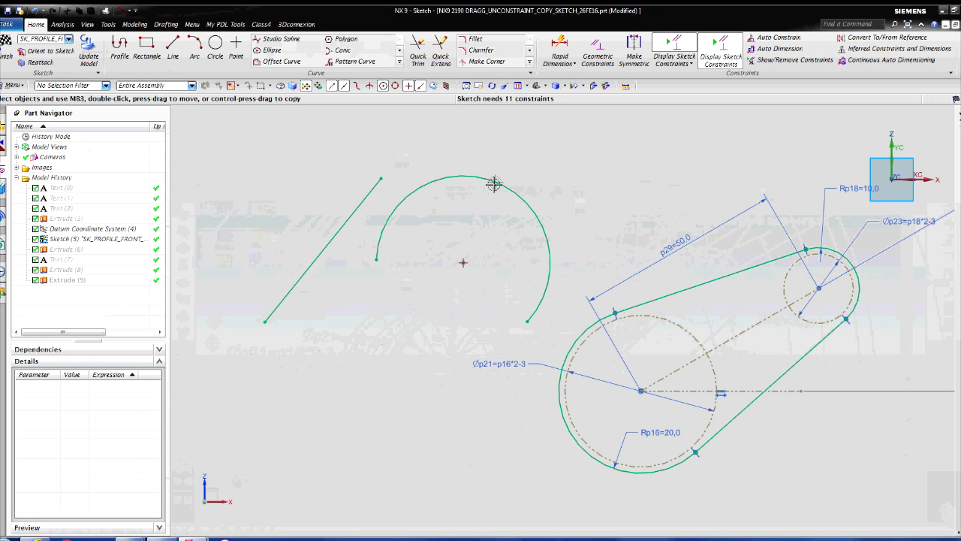
pyautogui.moveTo(495, 181)
pyautogui.mouseDown()
pyautogui.moveTo(459, 243)
pyautogui.moveTo(510, 161)
pyautogui.moveTo(494, 197)
pyautogui.mouseUp()
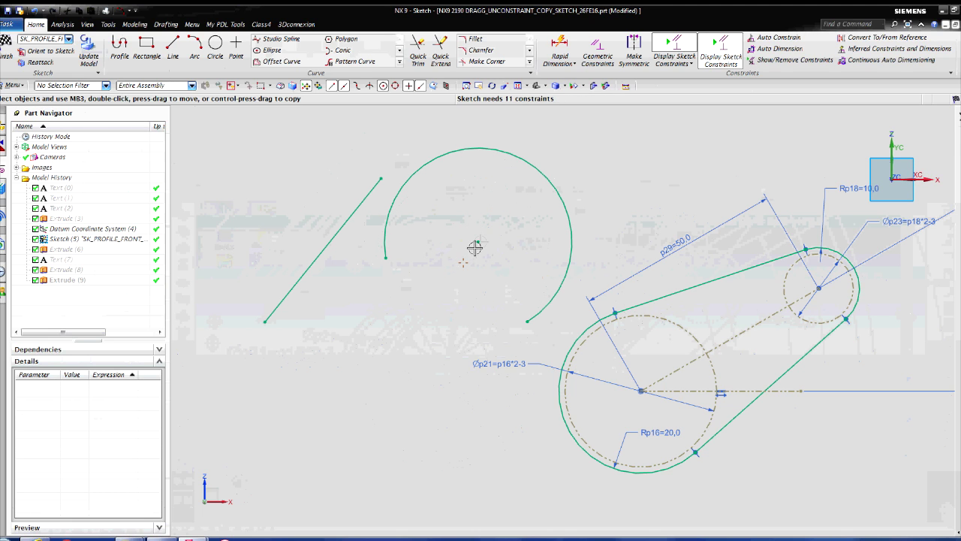
# Move the arc by its centre, and relocate the endpoints of both the arc and the free line
pyautogui.keyDown('ctrl'); pyautogui.moveTo(391, 374); pyautogui.dragTo(489, 241); pyautogui.keyUp('ctrl')
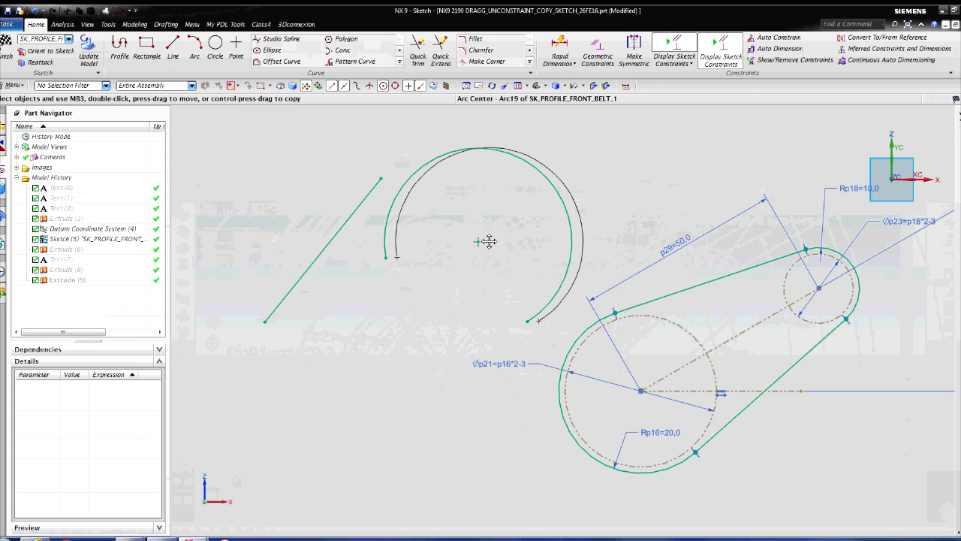
pyautogui.moveTo(537, 321); pyautogui.dragTo(494, 317)
pyautogui.moveTo(397, 257); pyautogui.dragTo(451, 275)
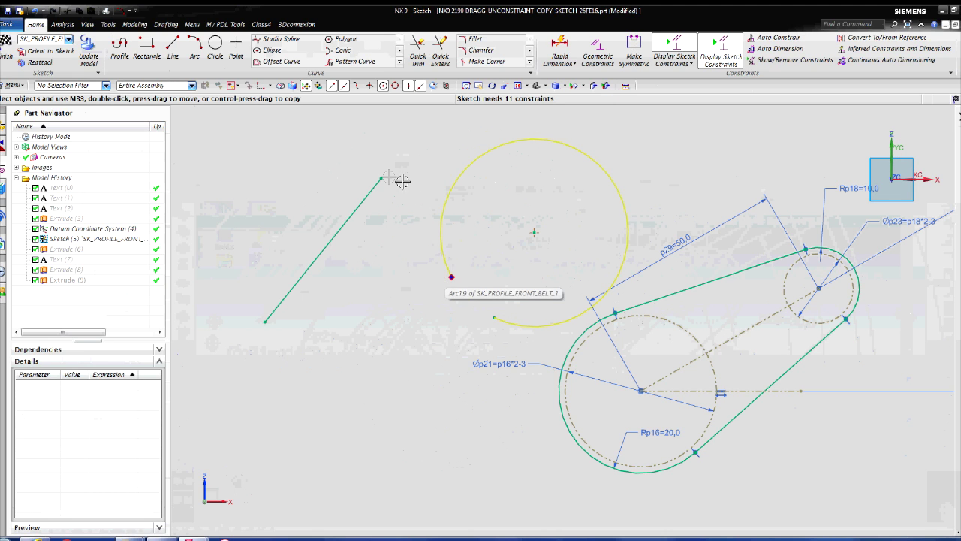
pyautogui.moveTo(380, 178)
pyautogui.mouseDown()
pyautogui.moveTo(418, 118)
pyautogui.moveTo(492, 207)
pyautogui.moveTo(519, 281)
pyautogui.moveTo(517, 224)
pyautogui.moveTo(445, 128)
pyautogui.moveTo(505, 248)
pyautogui.mouseUp()
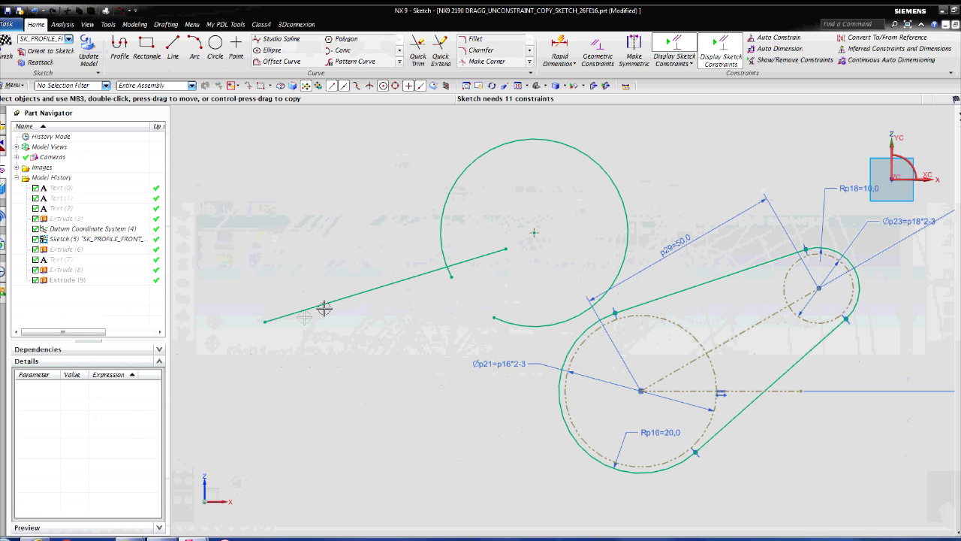
pyautogui.moveTo(264, 318); pyautogui.dragTo(275, 276)
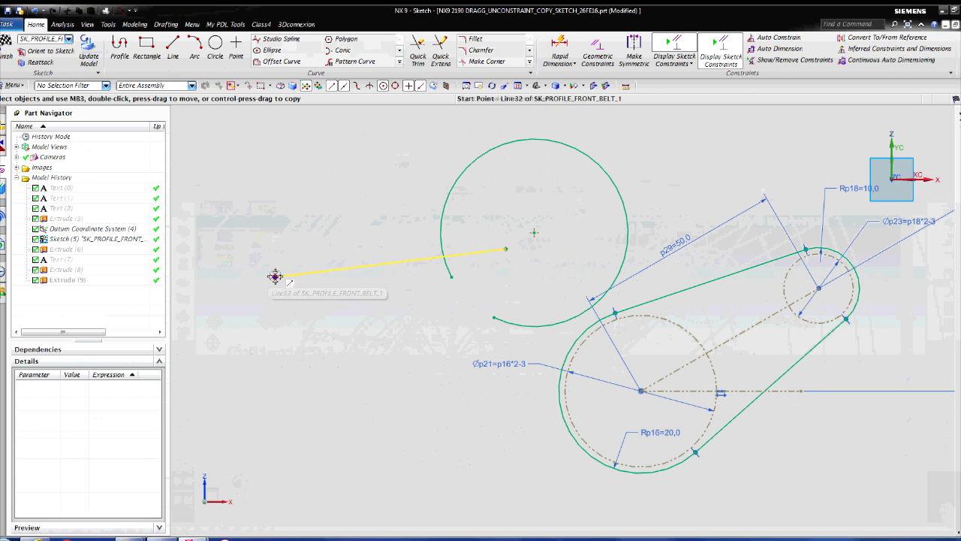
# Constrain the free line to be vertical, and move and lengthen it by its two ends
pyautogui.click(408, 260)
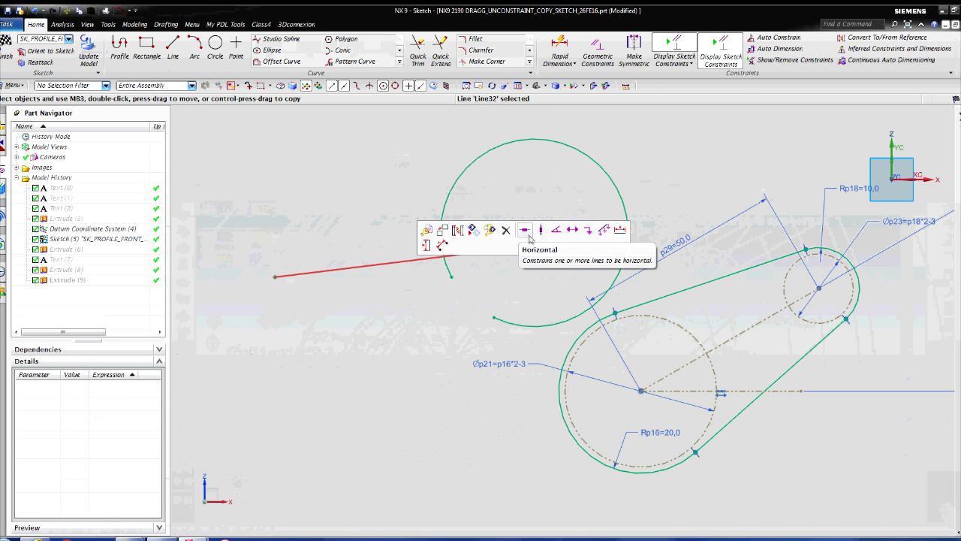
pyautogui.click(542, 231)
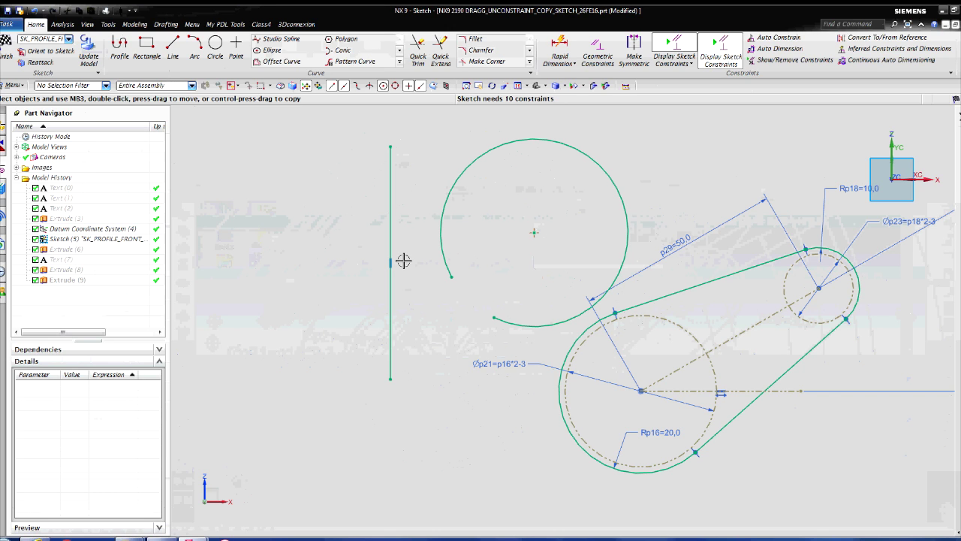
pyautogui.keyDown('ctrl'); pyautogui.moveTo(392, 166); pyautogui.dragTo(351, 130); pyautogui.keyUp('ctrl')
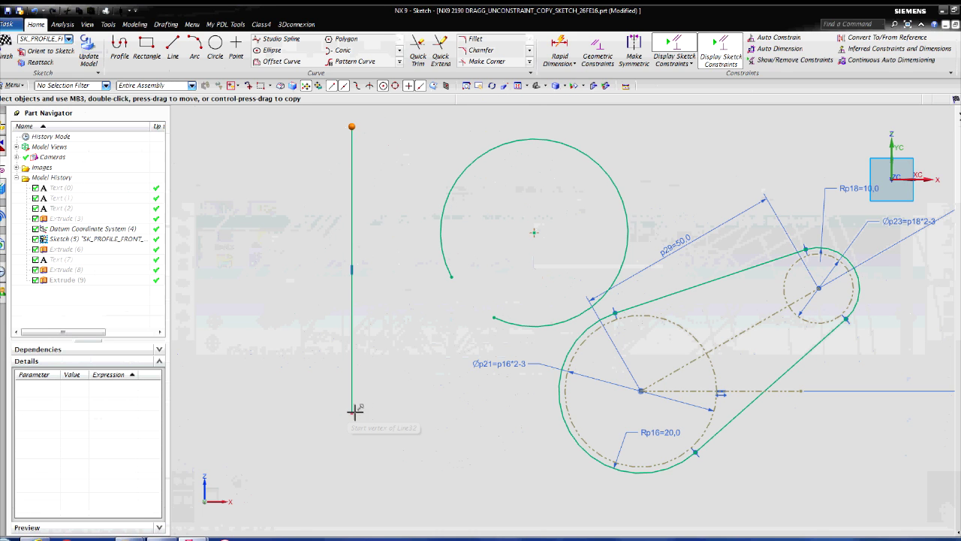
pyautogui.moveTo(353, 412); pyautogui.dragTo(353, 448)
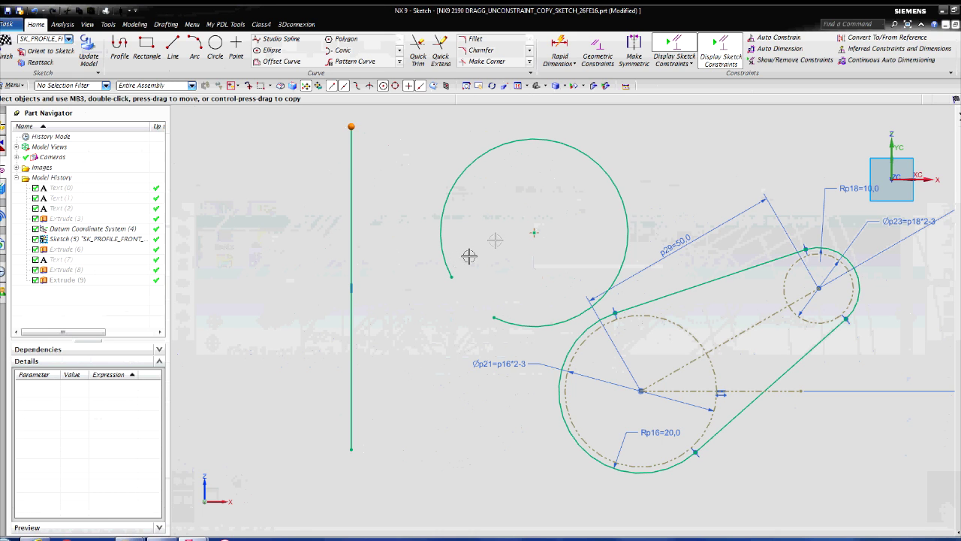
# Add a diameter dimension to the free arc and shift the arc by its endpoints across the vertical line
pyautogui.click(576, 66)
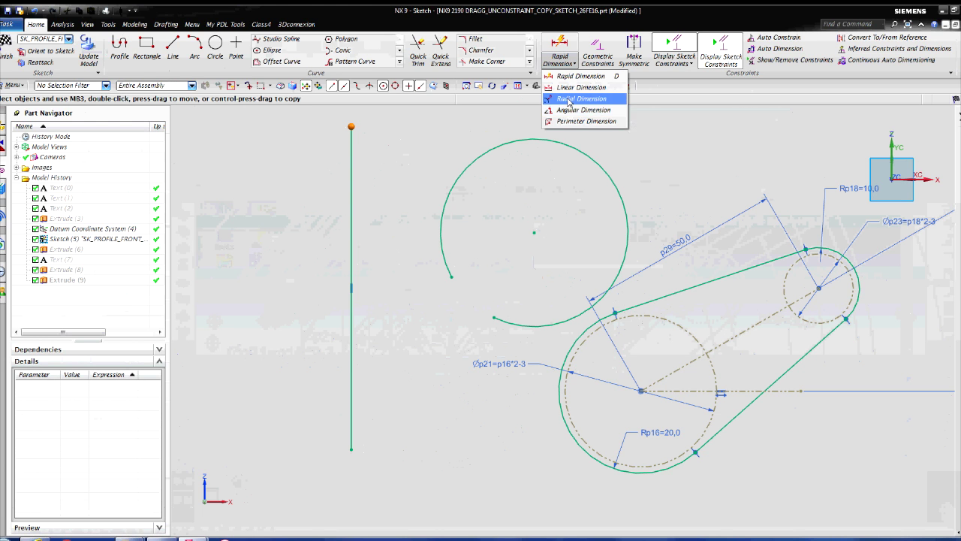
pyautogui.click(569, 98)
pyautogui.click(571, 147)
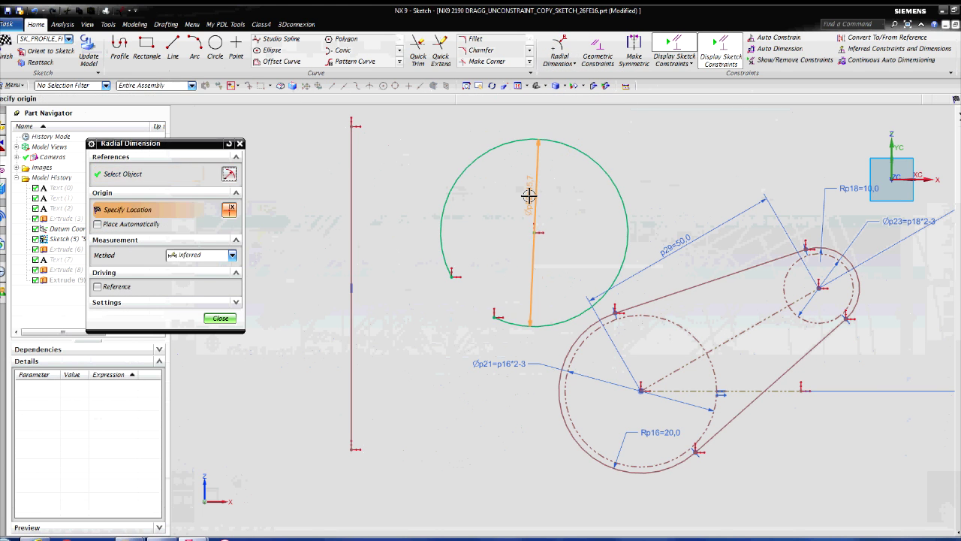
pyautogui.click(529, 196)
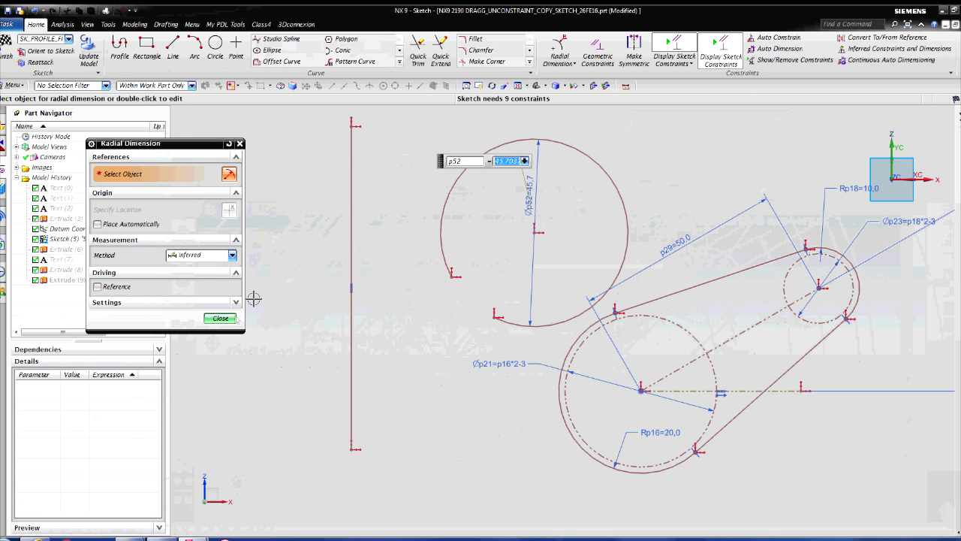
pyautogui.click(220, 319)
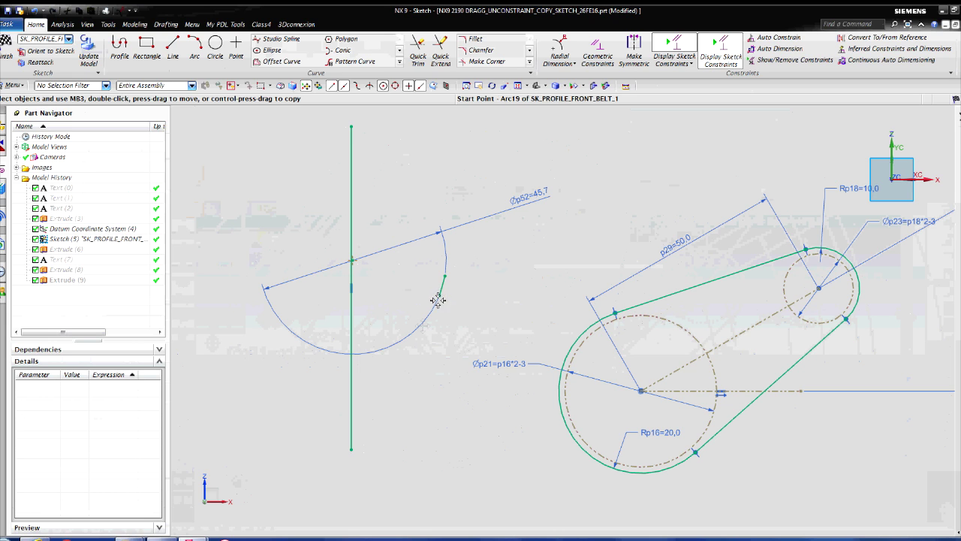
pyautogui.moveTo(264, 286)
pyautogui.mouseDown()
pyautogui.moveTo(281, 193)
pyautogui.moveTo(268, 208)
pyautogui.moveTo(284, 194)
pyautogui.mouseUp()
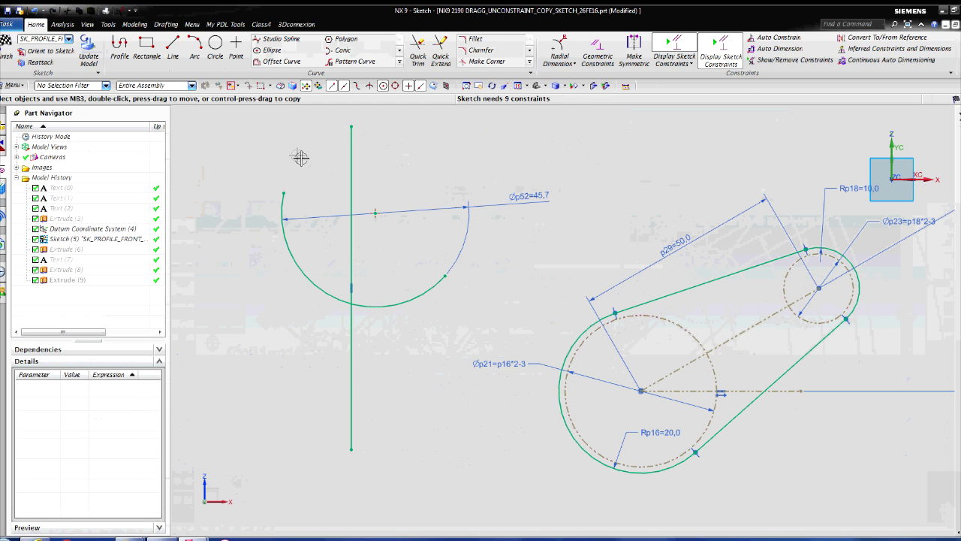
# Delete the vertical line, the free arc and the arc's diameter dimension, keeping only the belt profile
pyautogui.click(349, 146)
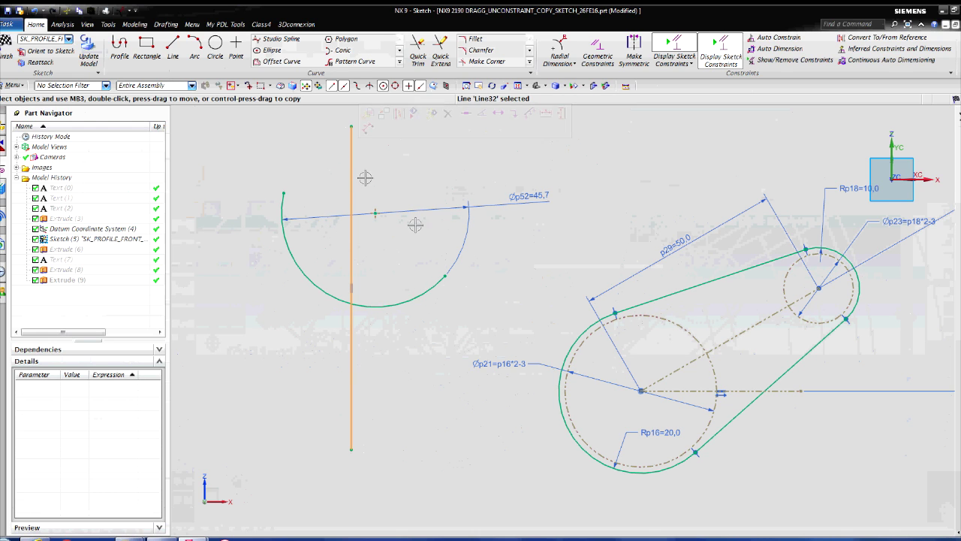
pyautogui.click(429, 287)
pyautogui.press('Escape')
pyautogui.click(431, 285)
pyautogui.moveTo(482, 245); pyautogui.dragTo(519, 294)
pyautogui.click(528, 203)
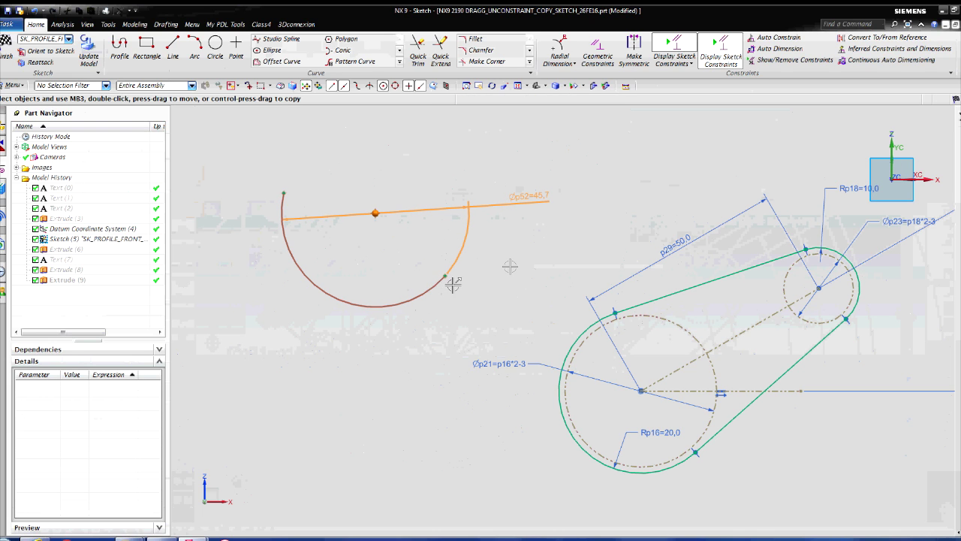
pyautogui.press('Delete')
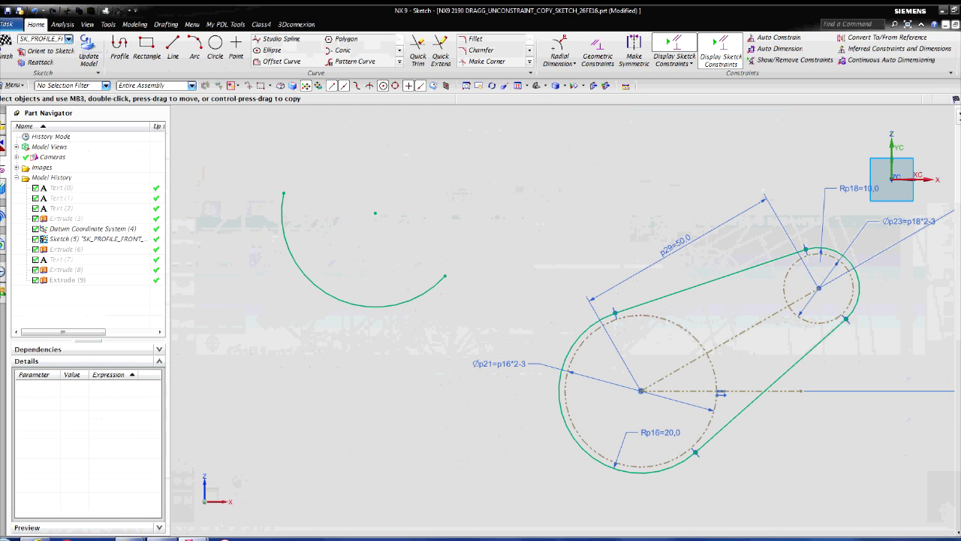
pyautogui.moveTo(261, 172)
pyautogui.mouseDown()
pyautogui.moveTo(390, 289)
pyautogui.moveTo(470, 322)
pyautogui.mouseUp()
pyautogui.press('Delete')
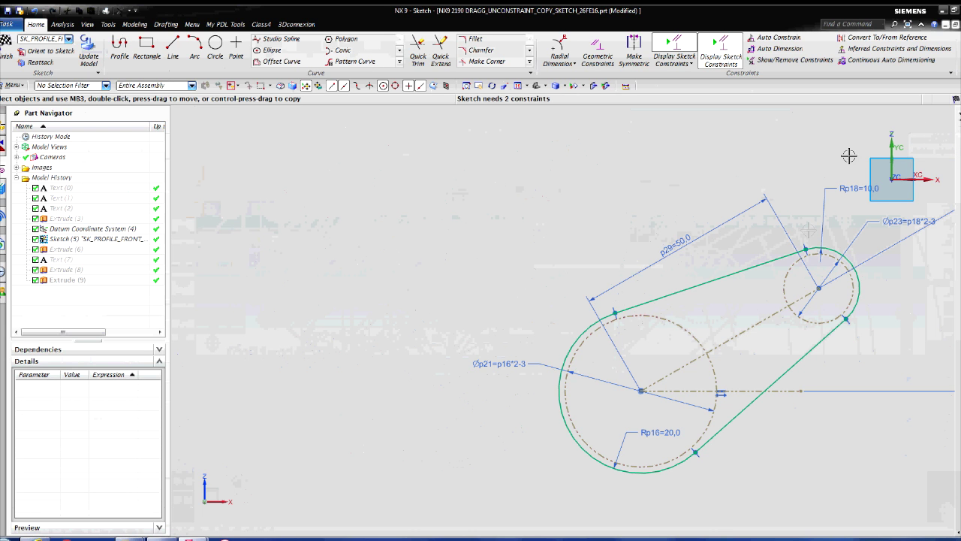
# Move the p28 angle dimension closer to the belt profile
pyautogui.keyDown('shift'); pyautogui.moveTo(734, 161); pyautogui.dragTo(645, 156, button='middle'); pyautogui.keyUp('shift')
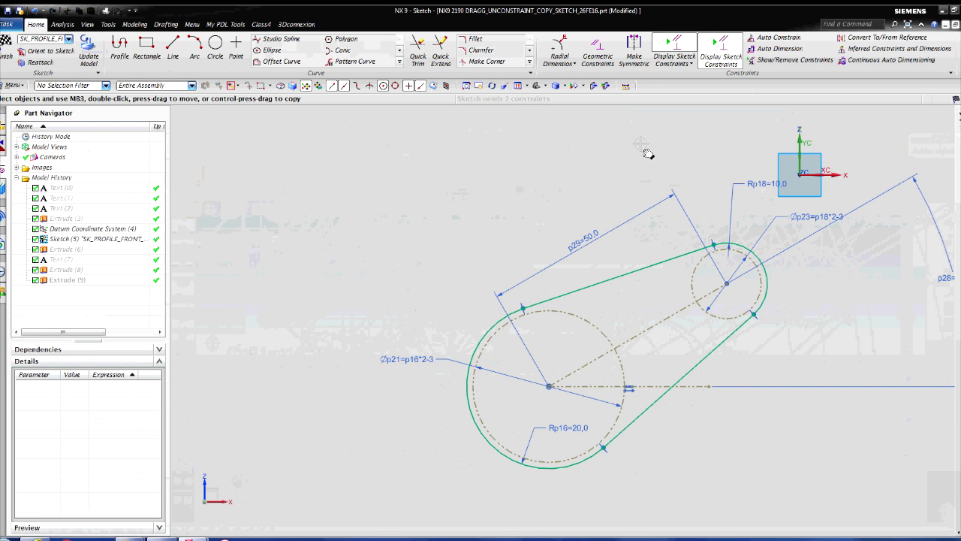
pyautogui.moveTo(944, 275); pyautogui.dragTo(808, 299)
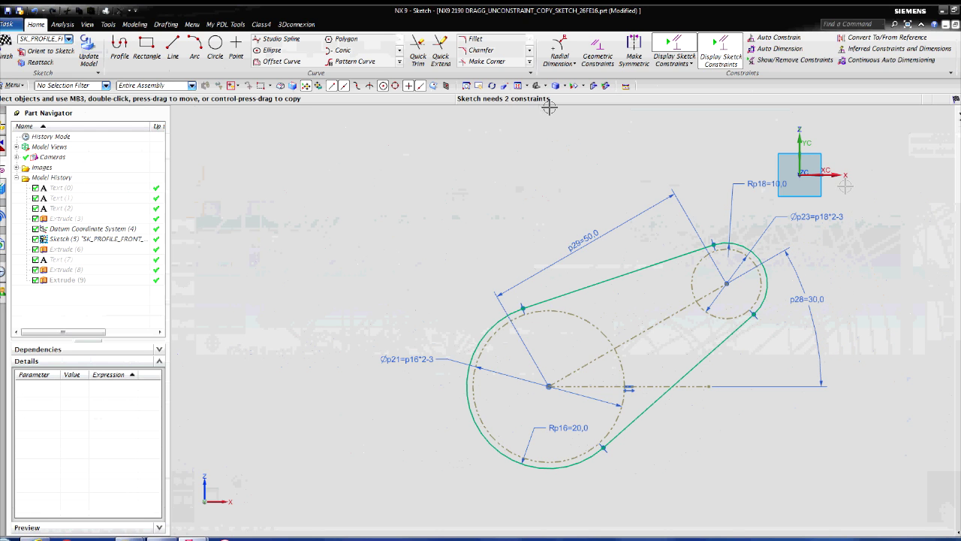
pyautogui.keyDown('shift'); pyautogui.moveTo(890, 222); pyautogui.dragTo(805, 238, button='middle'); pyautogui.keyUp('shift')
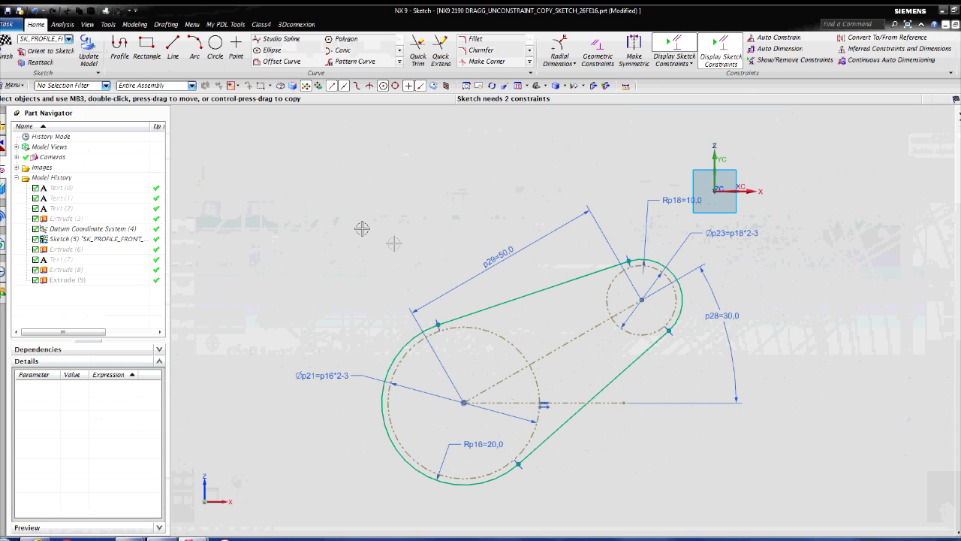
# Relocate the under-constrained belt profile within the sketch so the large circle lies around and below the sketch origin
pyautogui.moveTo(511, 300)
pyautogui.mouseDown()
pyautogui.moveTo(487, 245)
pyautogui.moveTo(490, 181)
pyautogui.moveTo(491, 263)
pyautogui.moveTo(582, 293)
pyautogui.moveTo(824, 291)
pyautogui.moveTo(743, 299)
pyautogui.moveTo(548, 262)
pyautogui.moveTo(512, 172)
pyautogui.moveTo(734, 175)
pyautogui.moveTo(776, 140)
pyautogui.mouseUp()
pyautogui.keyDown('shift'); pyautogui.moveTo(560, 194); pyautogui.dragTo(472, 268, button='middle'); pyautogui.keyUp('shift')
pyautogui.moveTo(297, 449)
pyautogui.mouseDown()
pyautogui.moveTo(543, 380)
pyautogui.moveTo(584, 403)
pyautogui.moveTo(559, 410)
pyautogui.mouseUp()
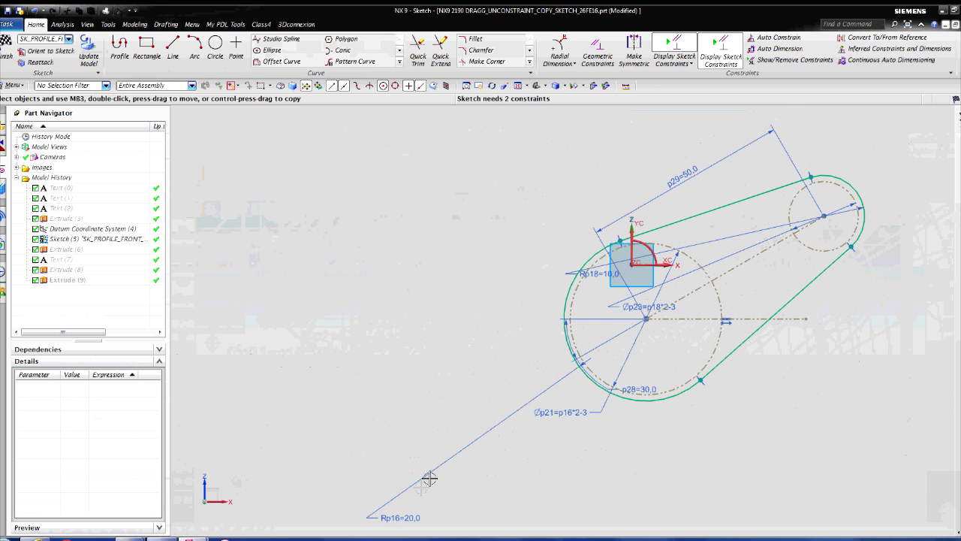
# Reposition the Rp16 radius, p23 diameter and p28 angle dimensions clear of the belt profile
pyautogui.moveTo(403, 517); pyautogui.dragTo(500, 339)
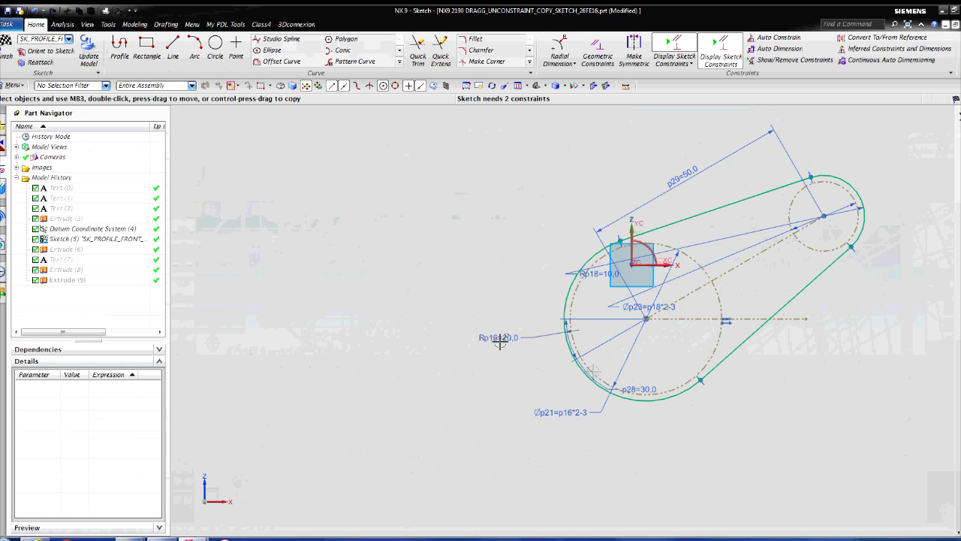
pyautogui.moveTo(639, 389); pyautogui.dragTo(737, 408)
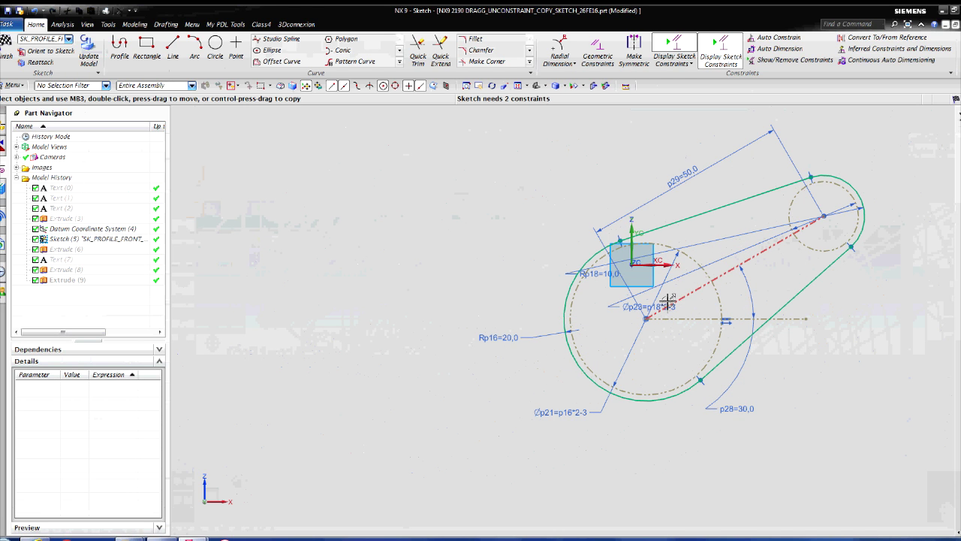
pyautogui.moveTo(659, 304); pyautogui.dragTo(896, 308)
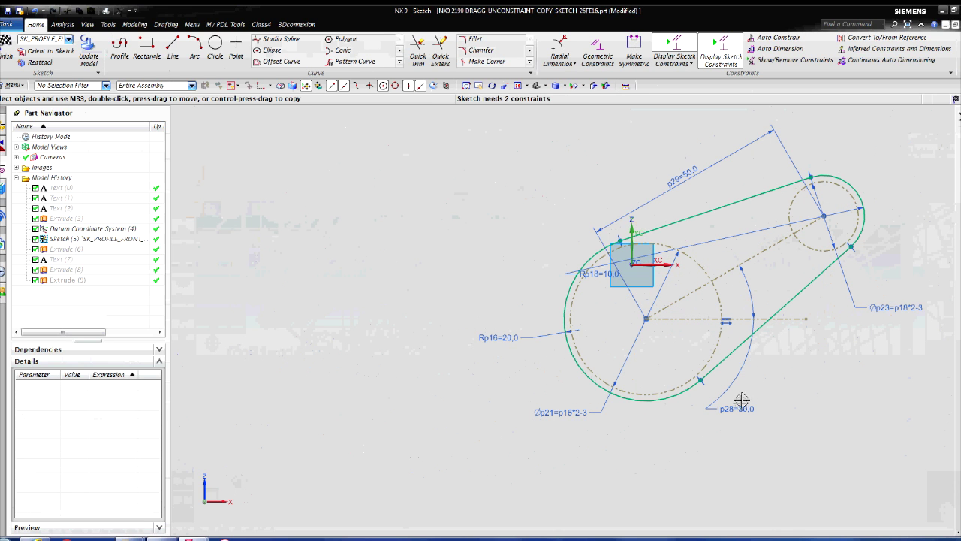
pyautogui.moveTo(739, 401)
pyautogui.mouseDown()
pyautogui.moveTo(872, 297)
pyautogui.moveTo(910, 254)
pyautogui.mouseUp()
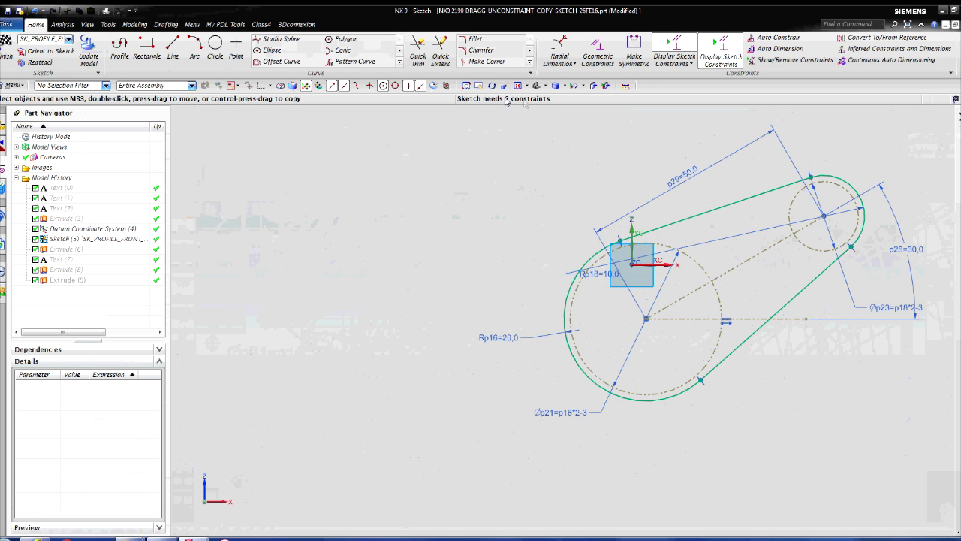
# Add a horizontal linear dimension of 0 between the large circle's center and the sketch origin
pyautogui.click(575, 65)
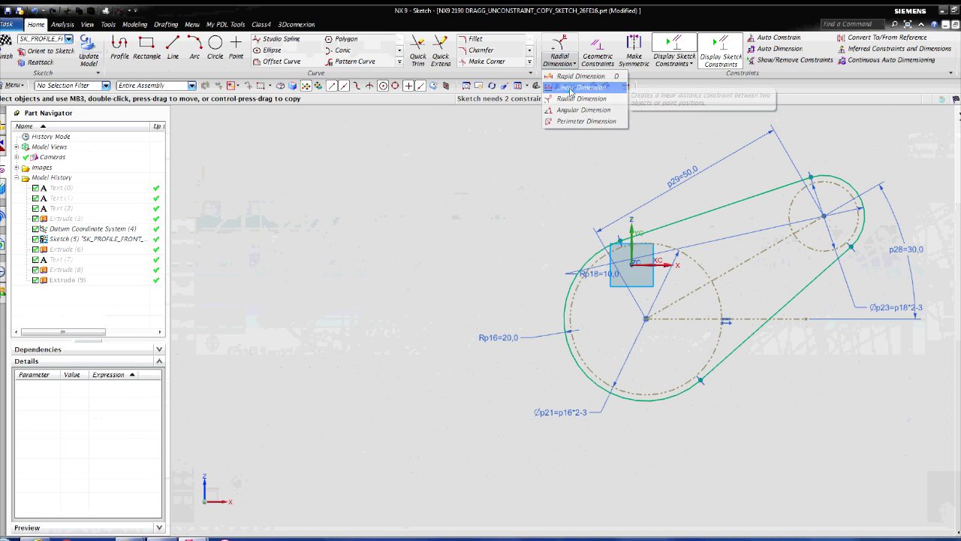
pyautogui.click(573, 88)
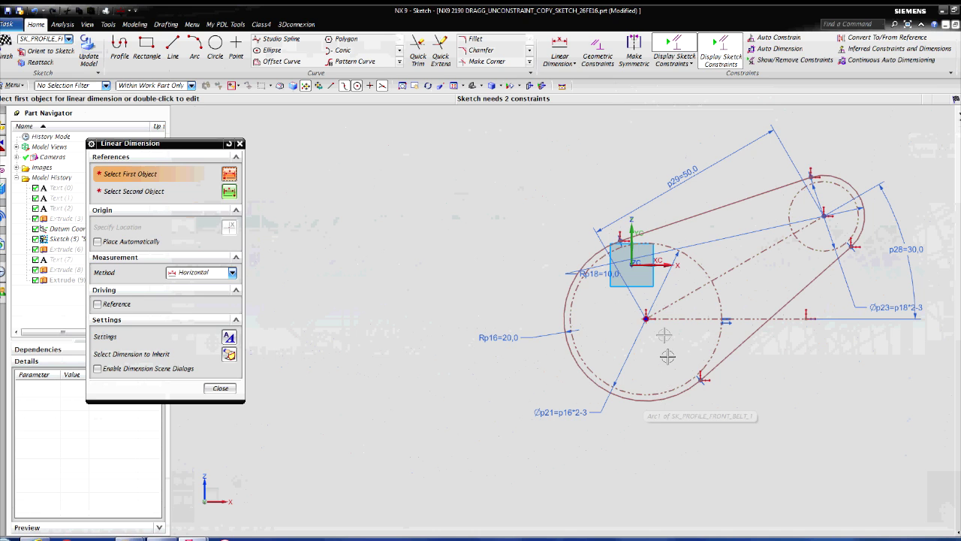
pyautogui.click(646, 317)
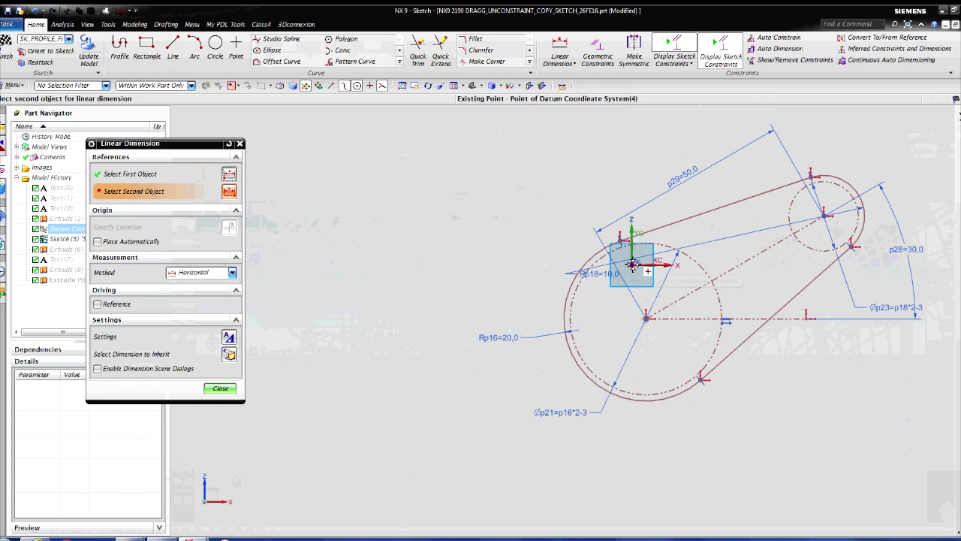
pyautogui.click(632, 261)
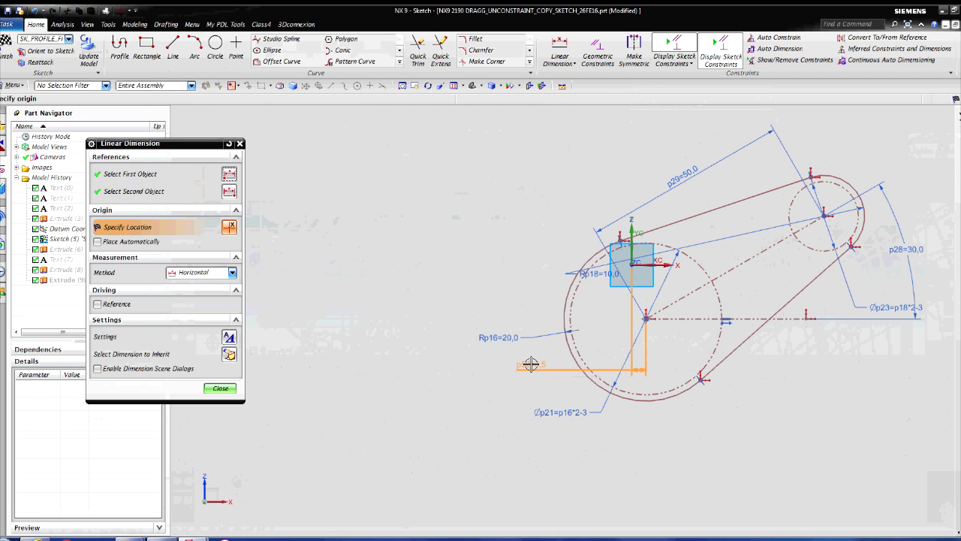
pyautogui.click(529, 362)
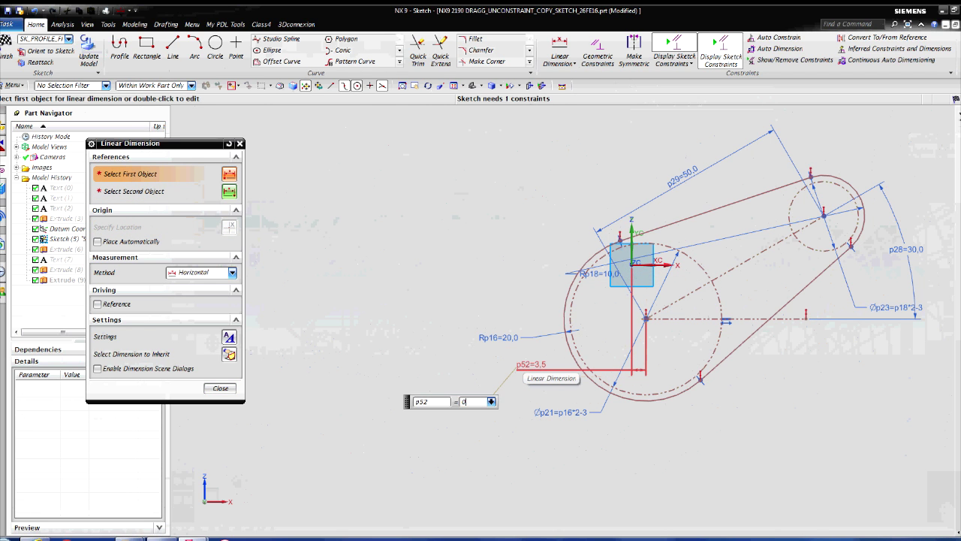
pyautogui.write('0')
pyautogui.press('Return')
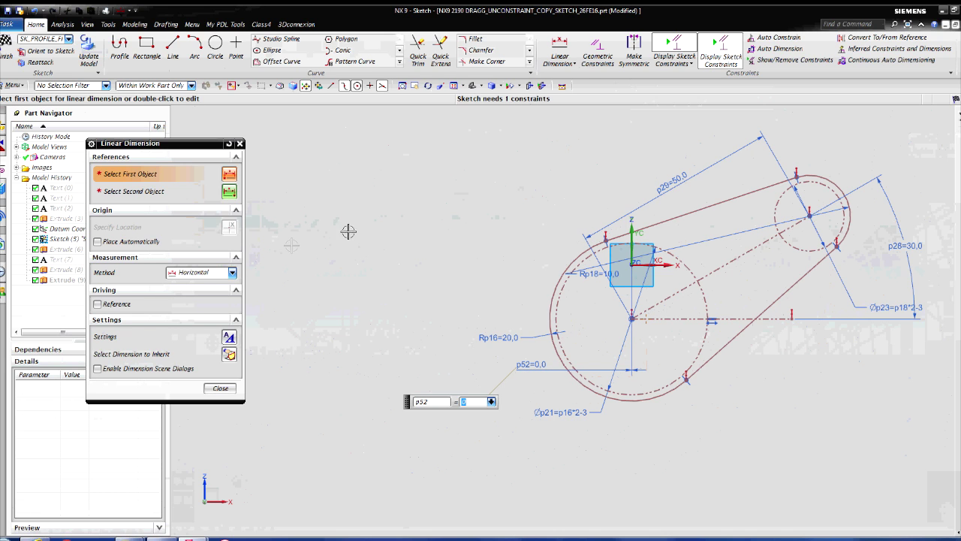
# Add a vertical linear dimension of 0 between the large circle's center and the sketch origin
pyautogui.click(232, 273)
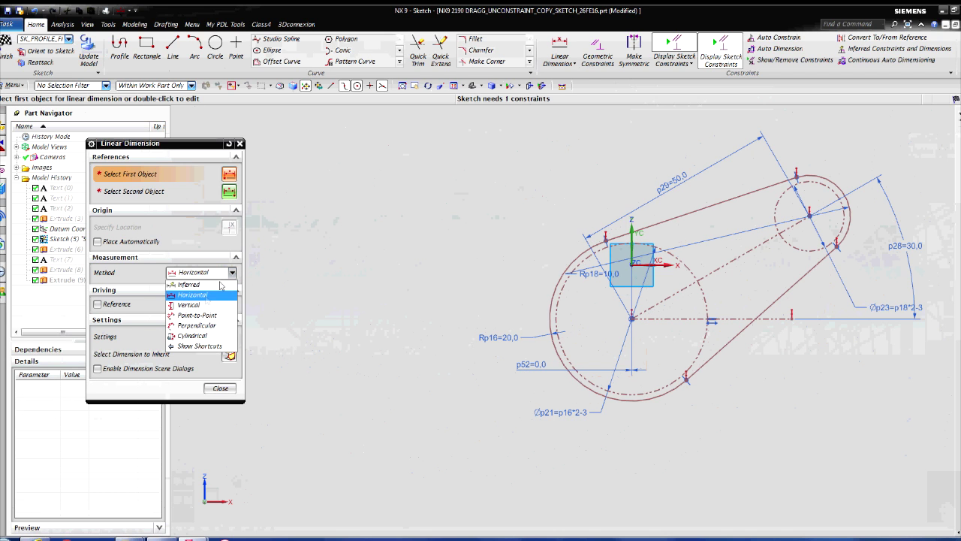
pyautogui.click(200, 308)
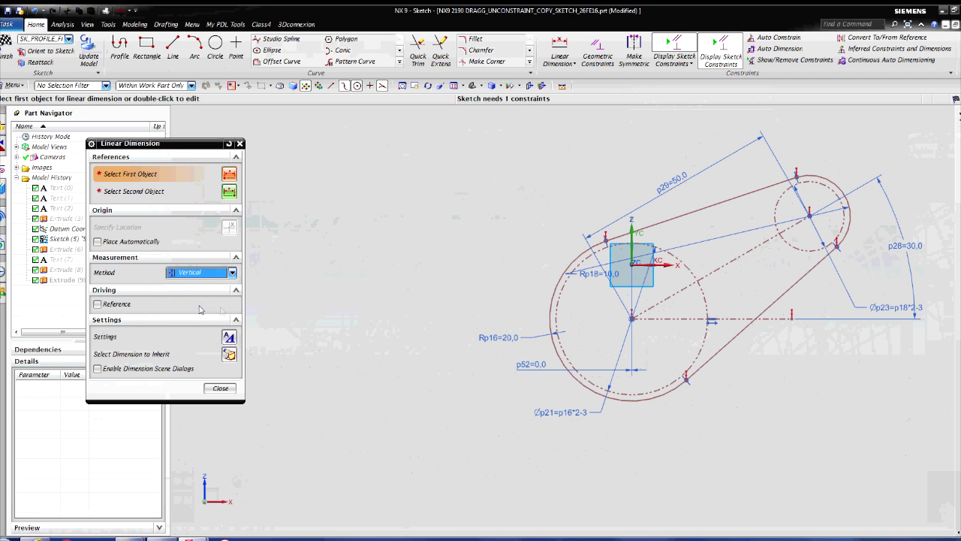
pyautogui.click(631, 318)
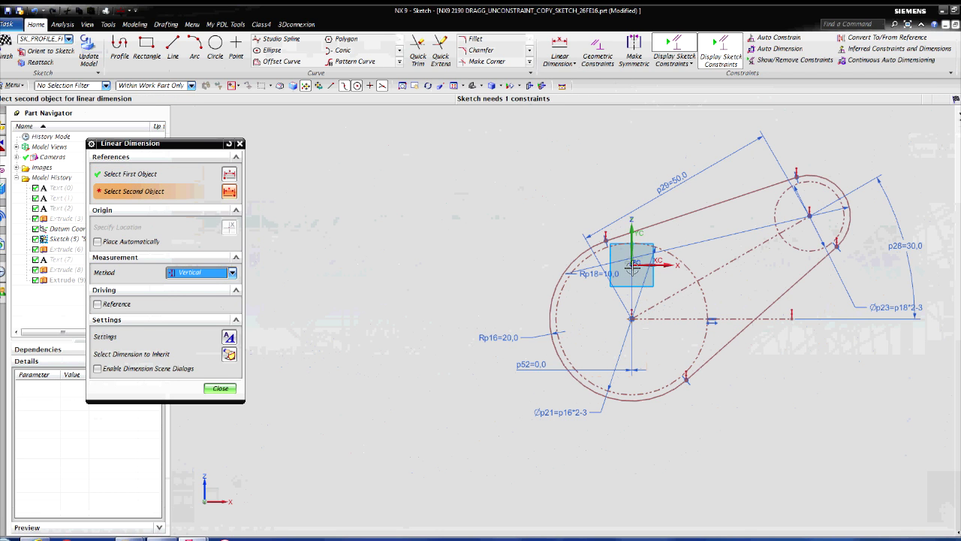
pyautogui.click(631, 263)
pyautogui.click(484, 283)
pyautogui.write('0')
pyautogui.press('Return')
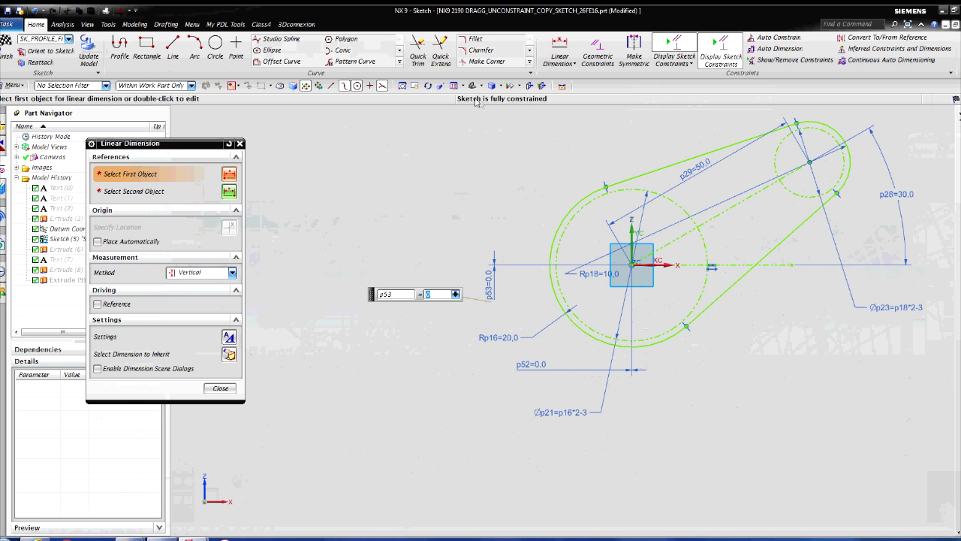
pyautogui.click(221, 389)
# Reposition the p29 length dimension outside the belt profile and the Rp18 radius dimension beside the small circle
pyautogui.moveTo(698, 165); pyautogui.dragTo(674, 143)
pyautogui.keyDown('shift'); pyautogui.moveTo(708, 169); pyautogui.dragTo(716, 241, button='middle'); pyautogui.keyUp('shift')
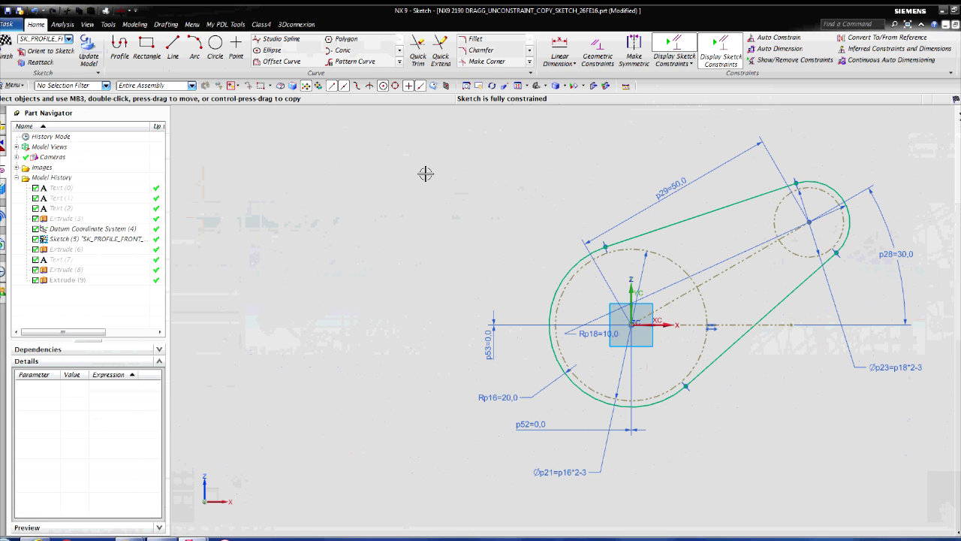
pyautogui.moveTo(507, 131); pyautogui.dragTo(898, 425)
pyautogui.moveTo(717, 262)
pyautogui.mouseDown()
pyautogui.moveTo(615, 184)
pyautogui.moveTo(654, 286)
pyautogui.moveTo(672, 238)
pyautogui.moveTo(729, 204)
pyautogui.moveTo(729, 247)
pyautogui.mouseUp()
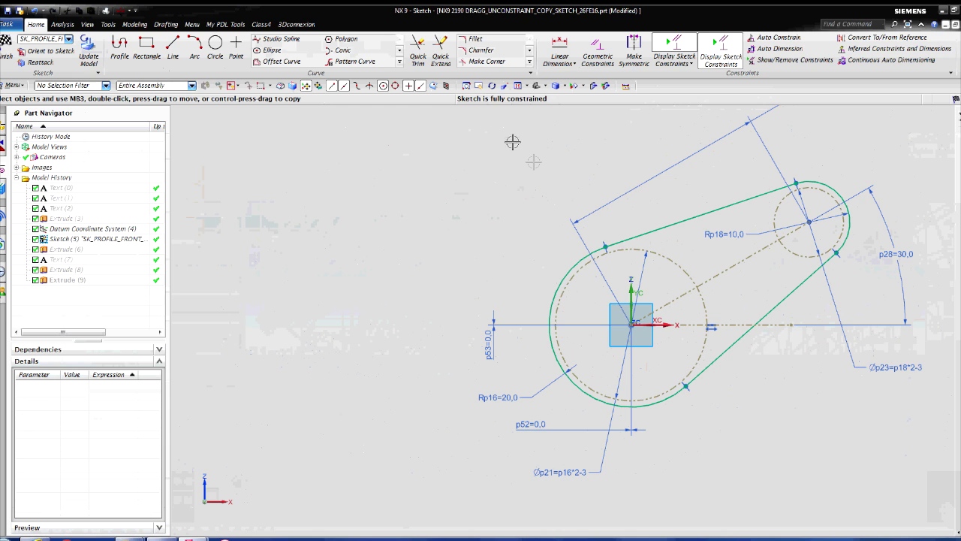
# Try to copy the belt profile with only its small-circle and angle dimensions to the empty area left of the original
pyautogui.moveTo(515, 126); pyautogui.dragTo(929, 413)
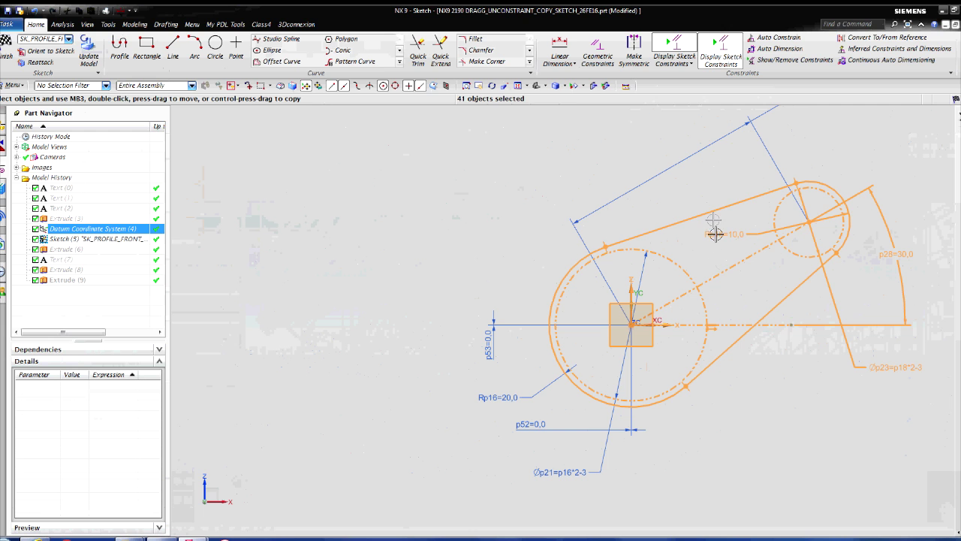
pyautogui.moveTo(708, 213)
pyautogui.keyDown('ctrl'); pyautogui.mouseDown()
pyautogui.moveTo(665, 165)
pyautogui.moveTo(641, 162)
pyautogui.mouseUp(); pyautogui.keyUp('ctrl')
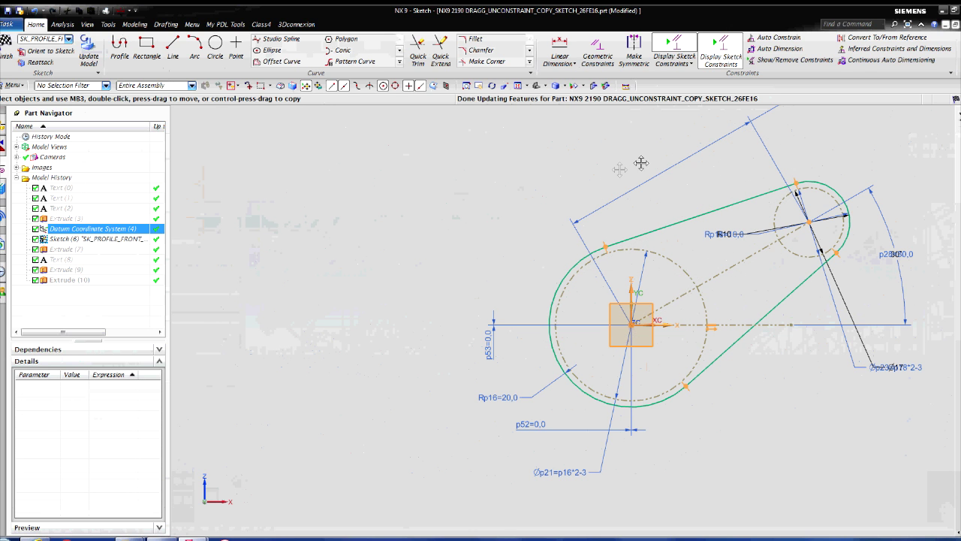
pyautogui.moveTo(554, 182)
pyautogui.keyDown('ctrl'); pyautogui.mouseDown()
pyautogui.moveTo(498, 189)
pyautogui.moveTo(518, 127)
pyautogui.moveTo(590, 176)
pyautogui.moveTo(709, 216)
pyautogui.mouseUp(); pyautogui.keyUp('ctrl')
pyautogui.keyDown('ctrl'); pyautogui.moveTo(496, 214); pyautogui.dragTo(364, 194); pyautogui.keyUp('ctrl')
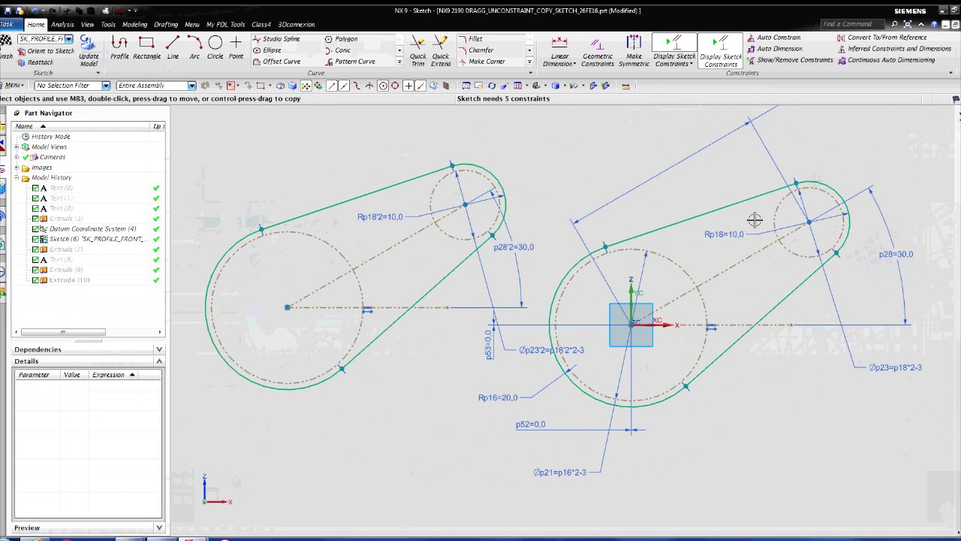
# Undo the partial copy of the belt profile and clear the selection
pyautogui.keyDown('shift'); pyautogui.moveTo(851, 152); pyautogui.dragTo(841, 203, button='middle'); pyautogui.keyUp('shift')
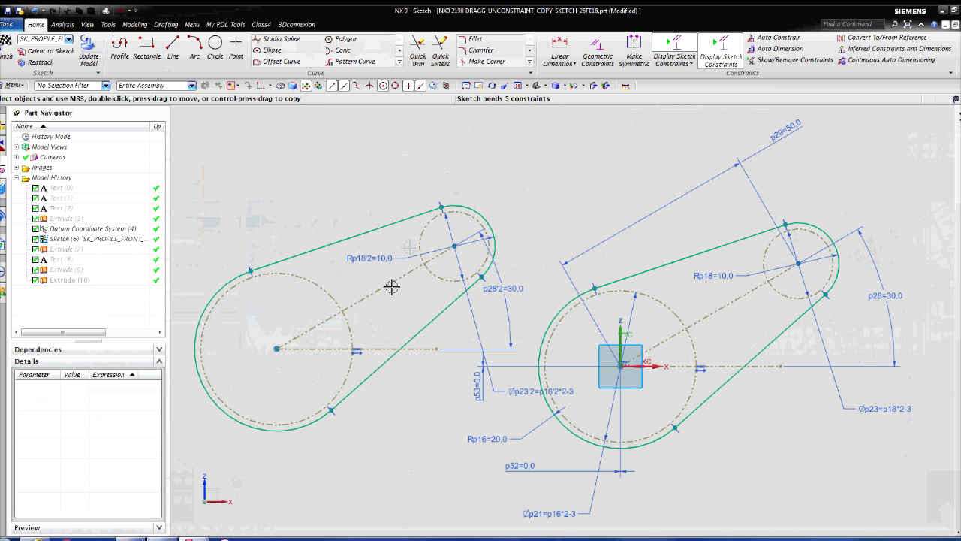
pyautogui.rightClick(546, 174)
pyautogui.click(574, 401)
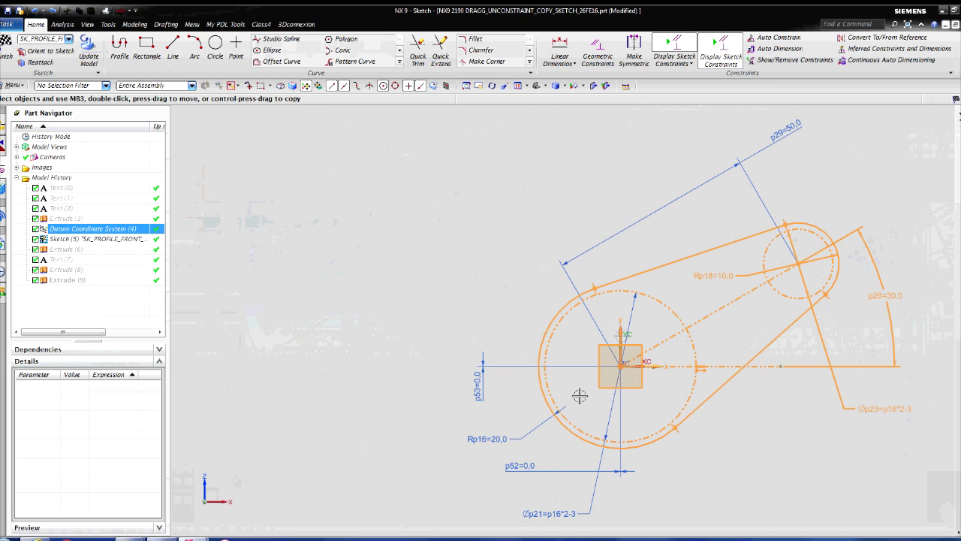
pyautogui.click(658, 183)
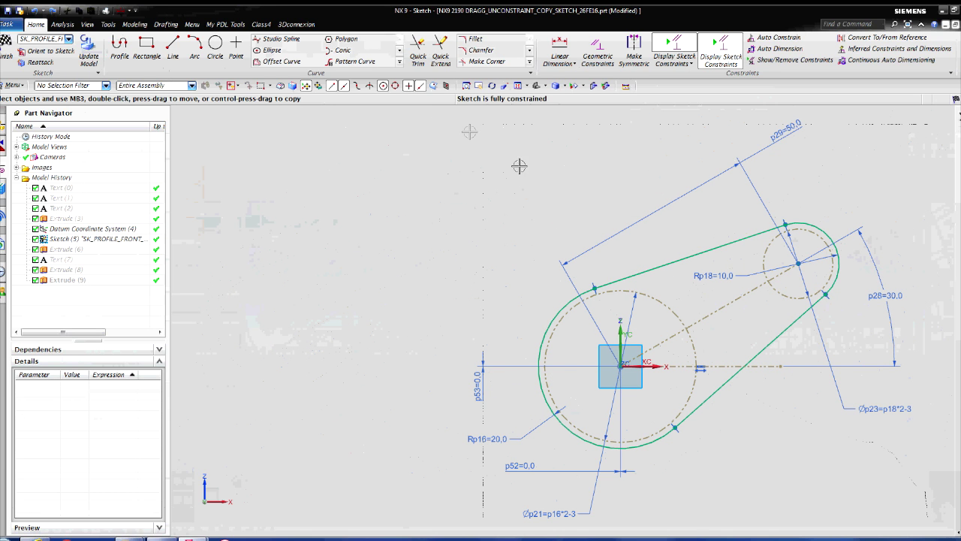
# Copy the whole belt profile with all its dimensions to the left of the original and center both 50 mm length dimension texts
pyautogui.moveTo(442, 112)
pyautogui.mouseDown()
pyautogui.moveTo(626, 290)
pyautogui.moveTo(884, 455)
pyautogui.moveTo(929, 519)
pyautogui.mouseUp()
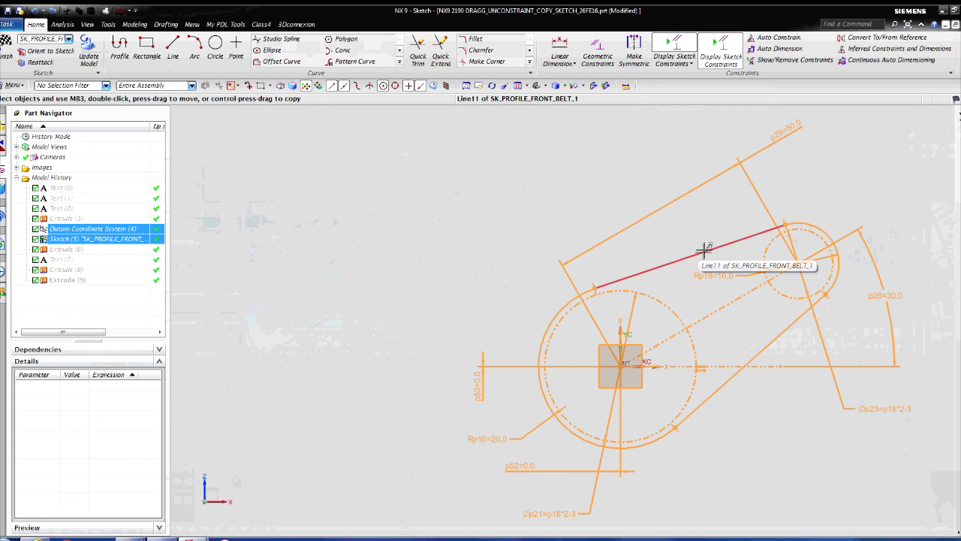
pyautogui.moveTo(703, 251)
pyautogui.keyDown('ctrl'); pyautogui.mouseDown()
pyautogui.moveTo(343, 175)
pyautogui.moveTo(389, 230)
pyautogui.mouseUp(); pyautogui.keyUp('ctrl')
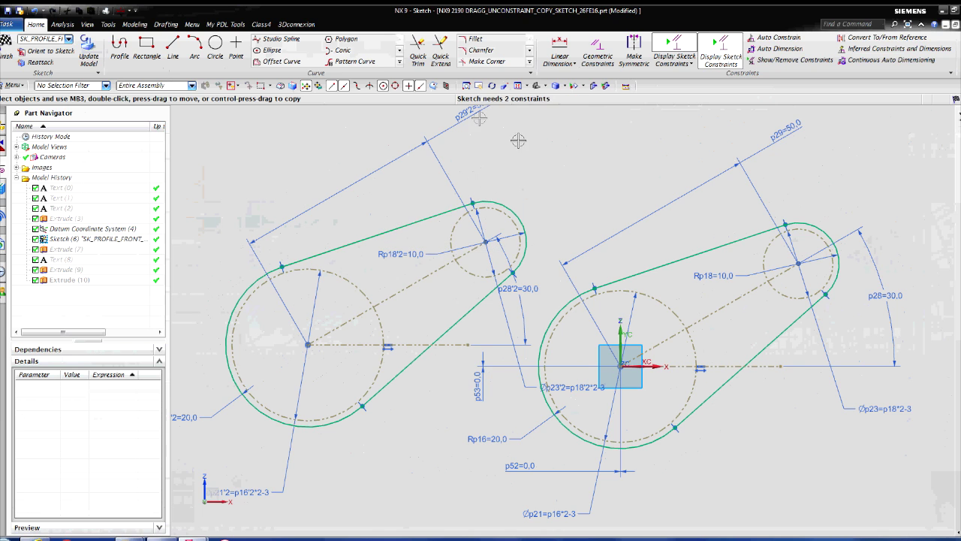
pyautogui.moveTo(465, 111)
pyautogui.mouseDown()
pyautogui.moveTo(404, 163)
pyautogui.moveTo(341, 190)
pyautogui.mouseUp()
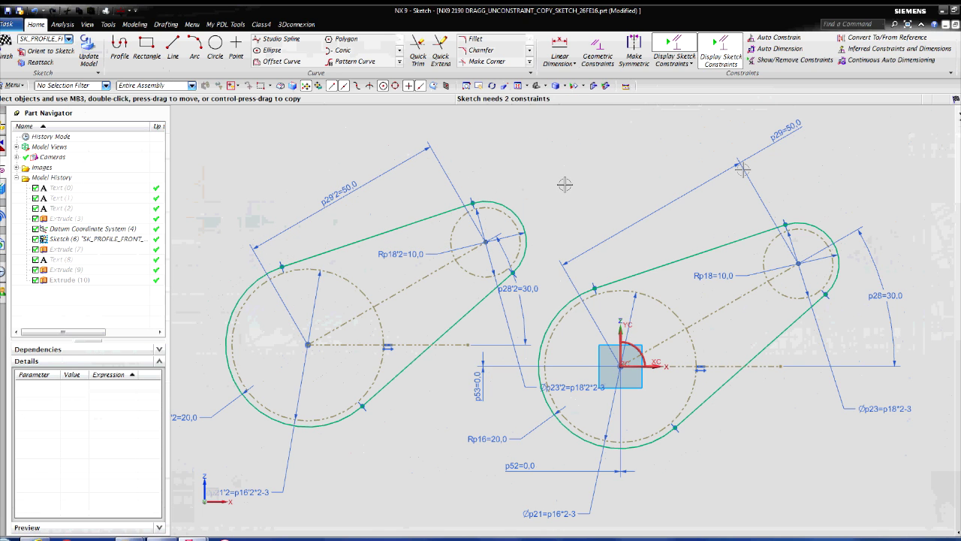
pyautogui.moveTo(789, 131)
pyautogui.mouseDown()
pyautogui.moveTo(721, 182)
pyautogui.moveTo(649, 207)
pyautogui.mouseUp()
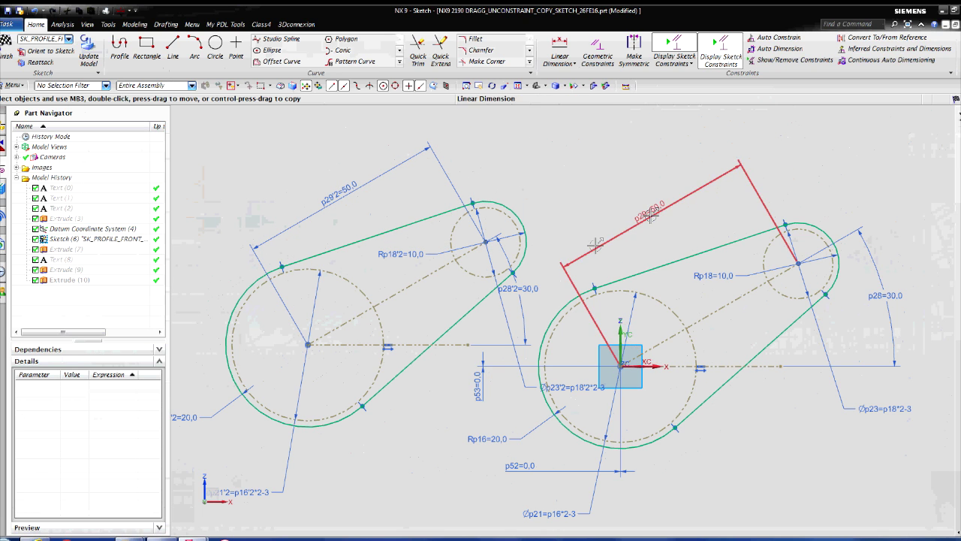
# Set the copied profile's p28'2 angle to 65 degrees and reposition its angle and length dimensions around the outline
pyautogui.moveTo(531, 282); pyautogui.dragTo(529, 292)
pyautogui.click(539, 285)
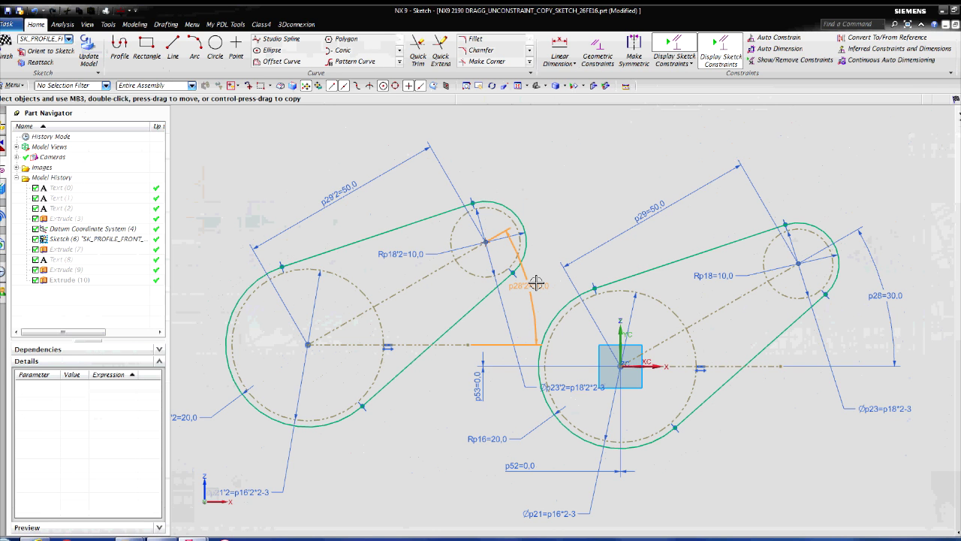
pyautogui.doubleClick(540, 284)
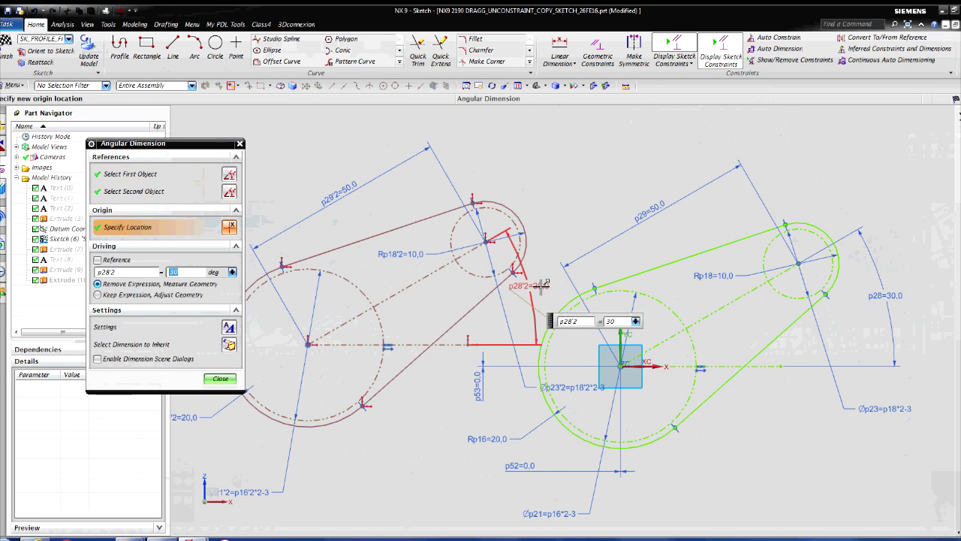
pyautogui.press('Return')
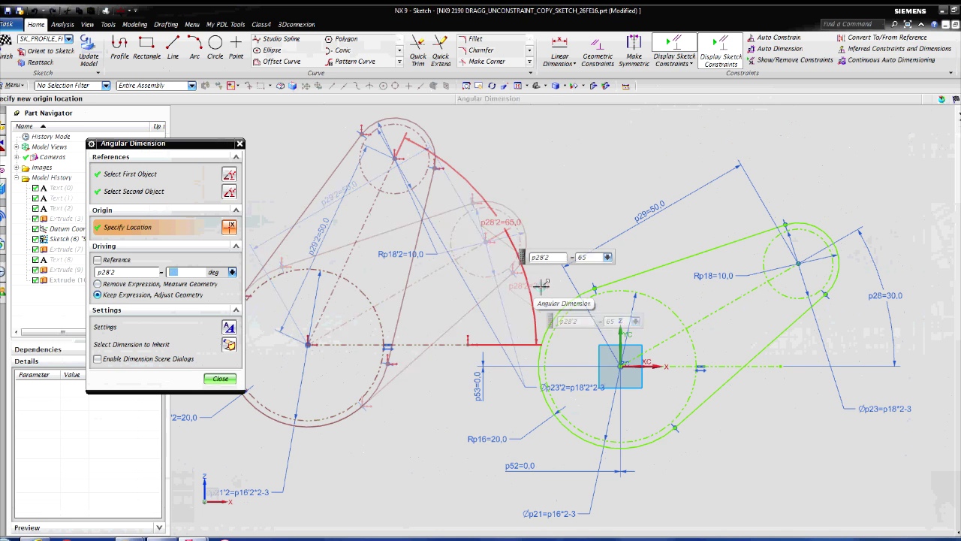
pyautogui.click(220, 379)
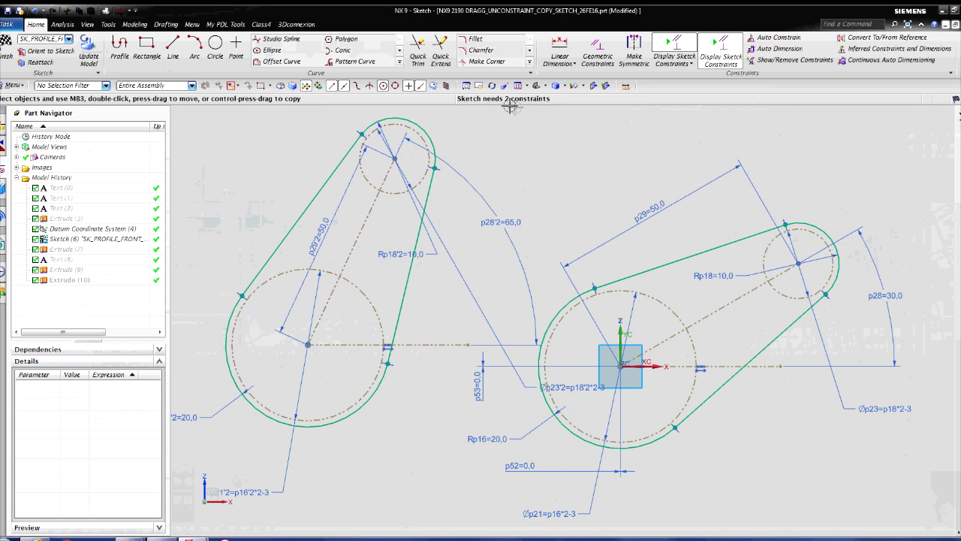
pyautogui.moveTo(510, 222); pyautogui.dragTo(473, 245)
pyautogui.moveTo(319, 239); pyautogui.dragTo(252, 217)
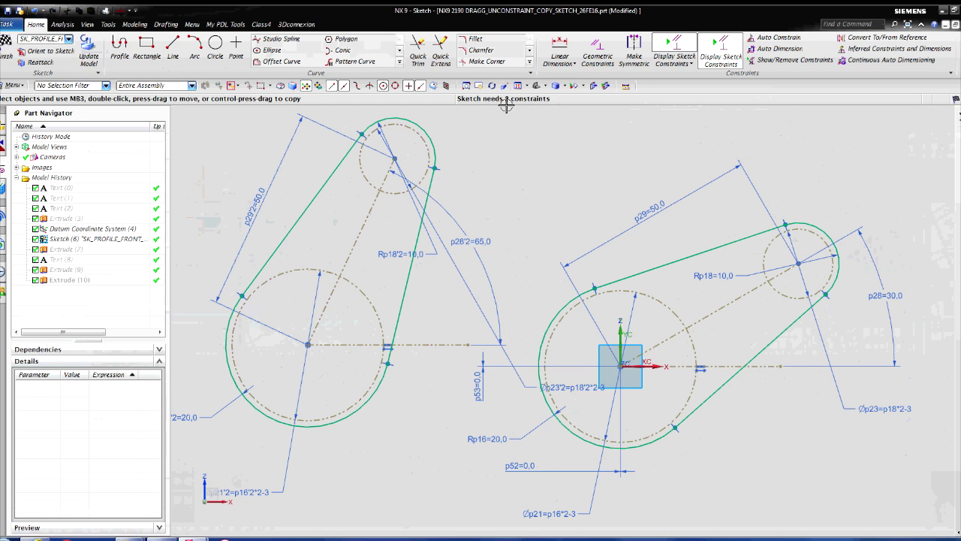
# Add a vertical linear dimension of 0 between the copied large circle's center and the sketch origin
pyautogui.click(570, 64)
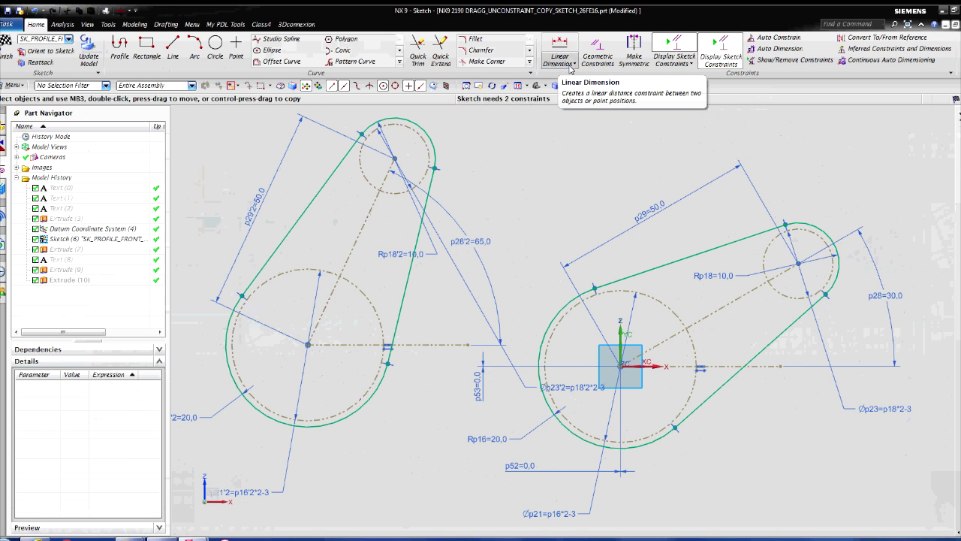
pyautogui.click(575, 87)
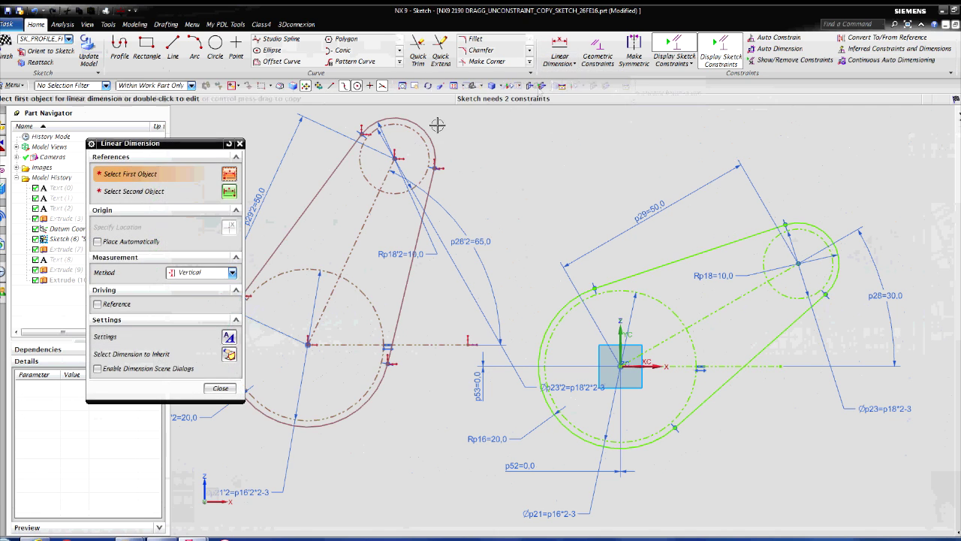
pyautogui.click(309, 344)
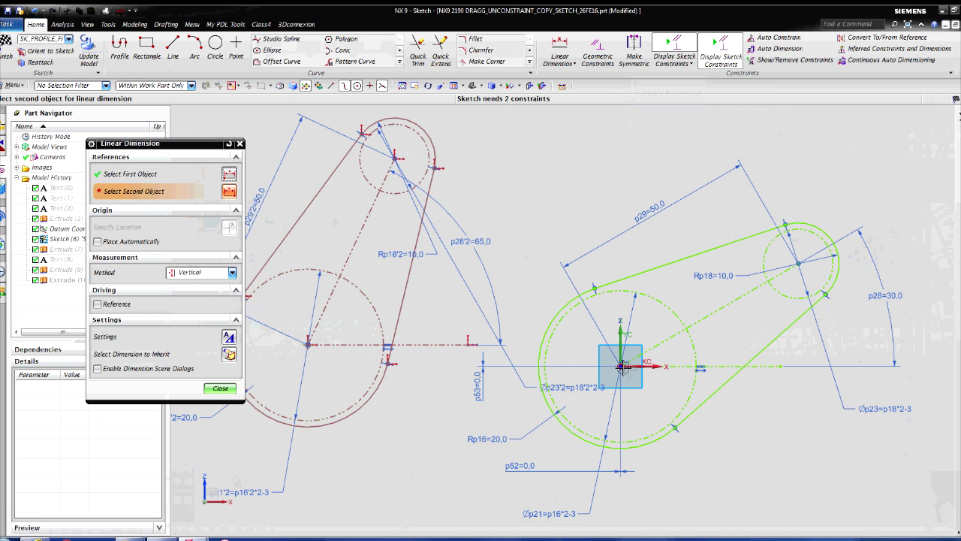
pyautogui.click(623, 367)
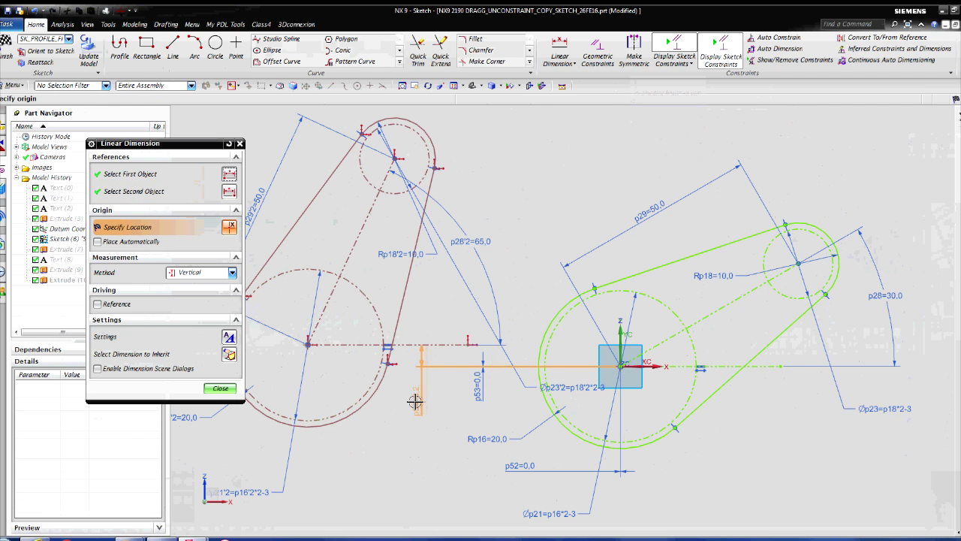
pyautogui.click(410, 398)
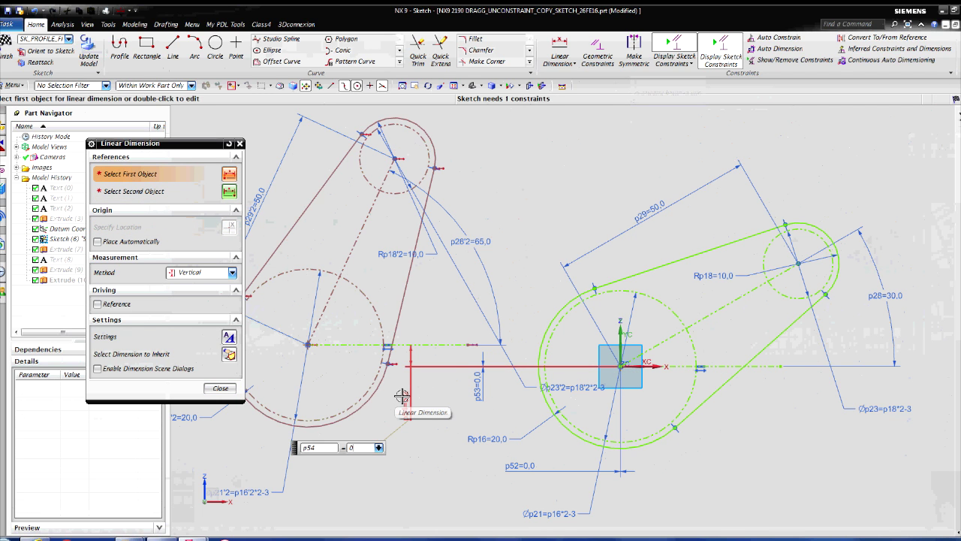
pyautogui.write('0')
pyautogui.press('Return')
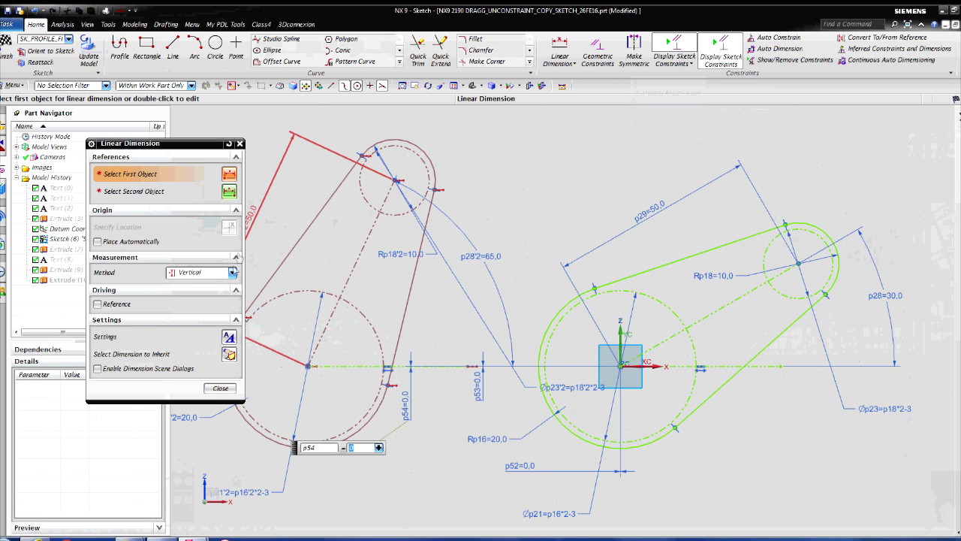
# Add a horizontal linear dimension of 85 between the copied large circle's center and the sketch origin
pyautogui.click(214, 272)
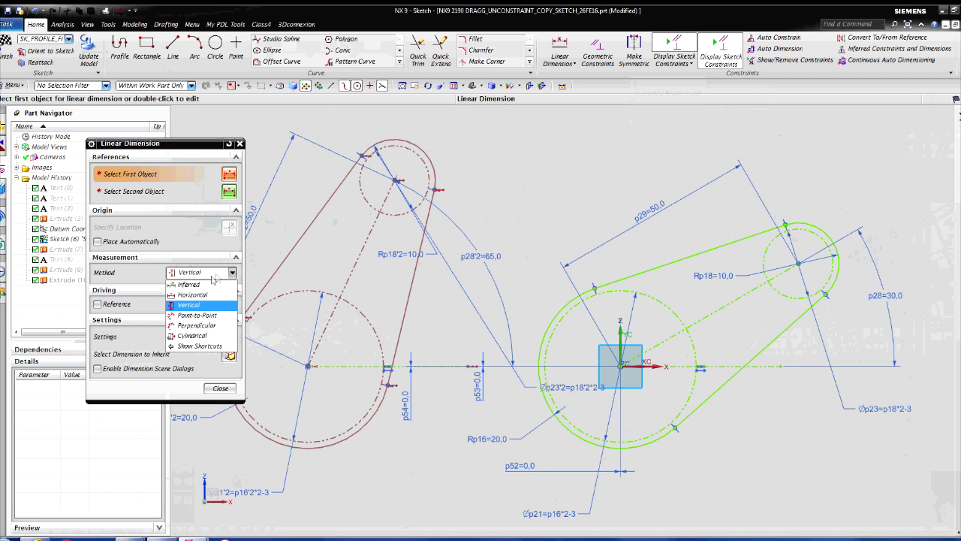
pyautogui.click(190, 296)
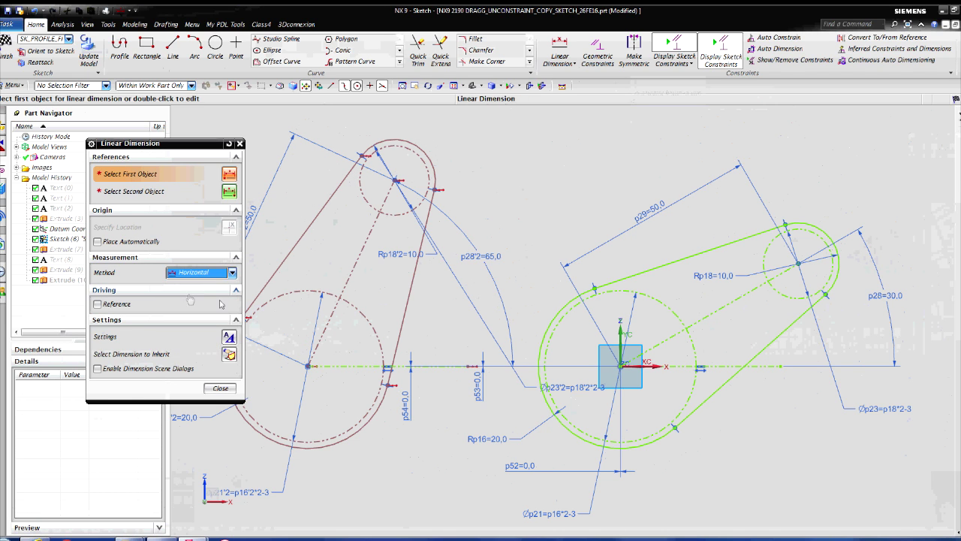
pyautogui.click(309, 366)
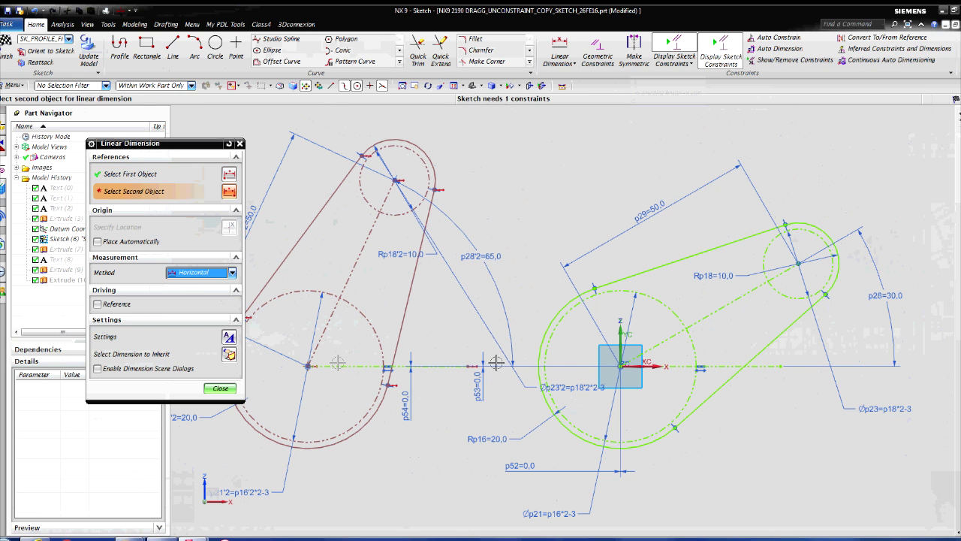
pyautogui.click(621, 367)
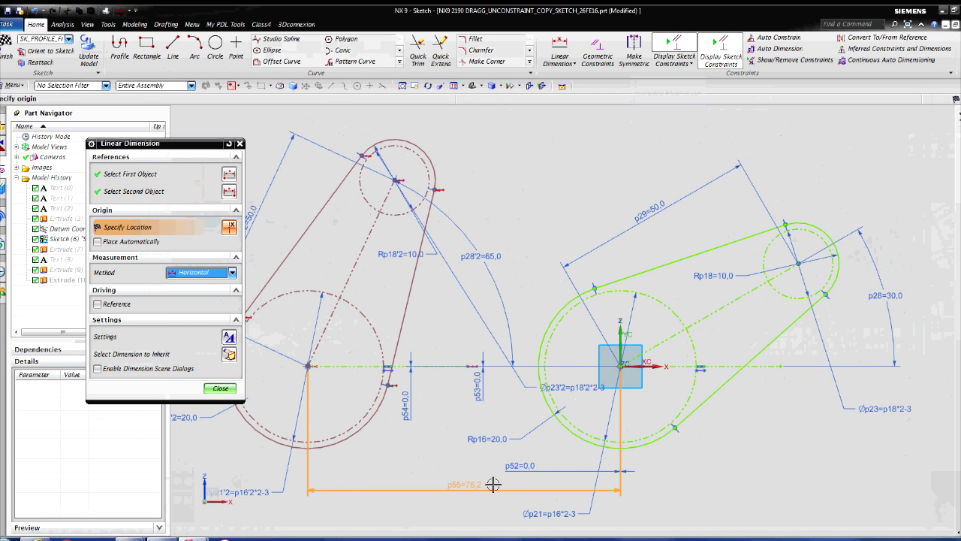
pyautogui.click(535, 489)
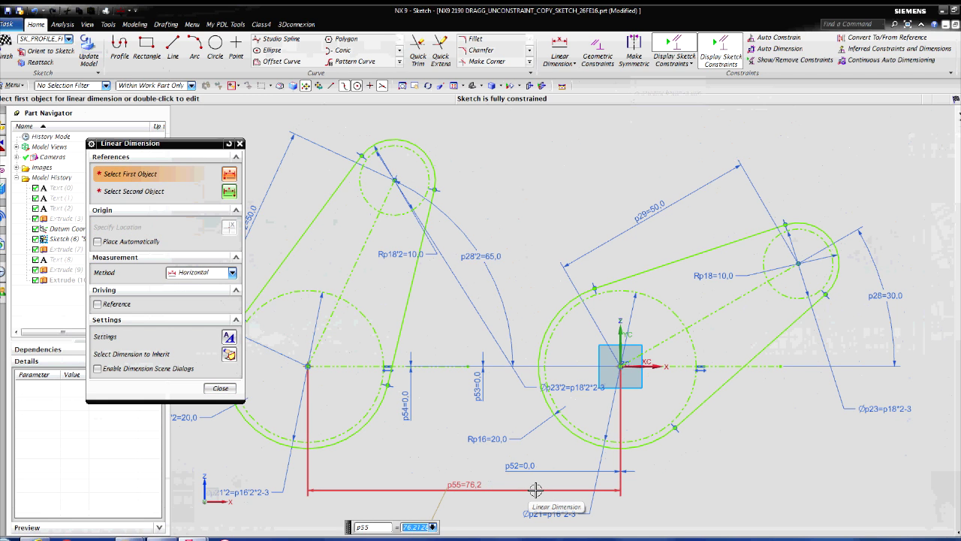
pyautogui.write('85')
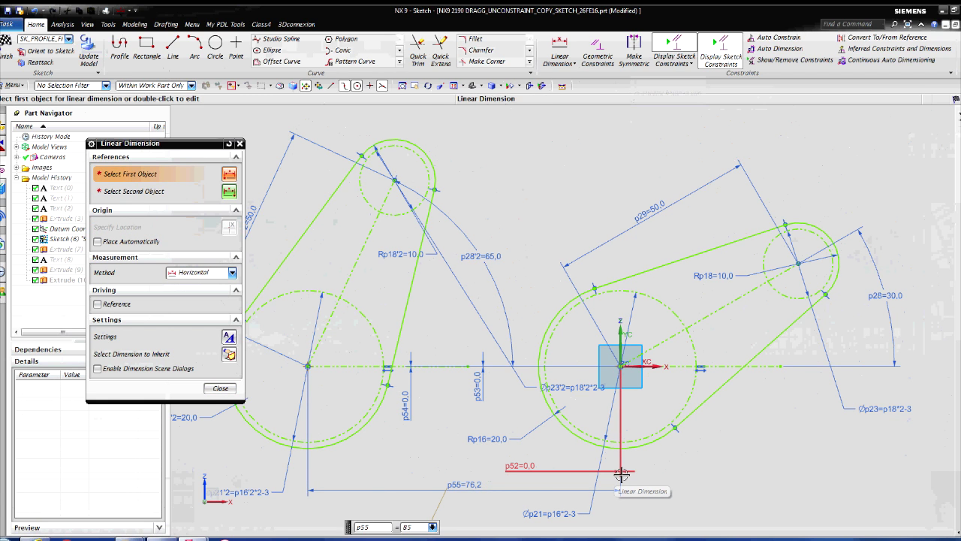
pyautogui.press('Return')
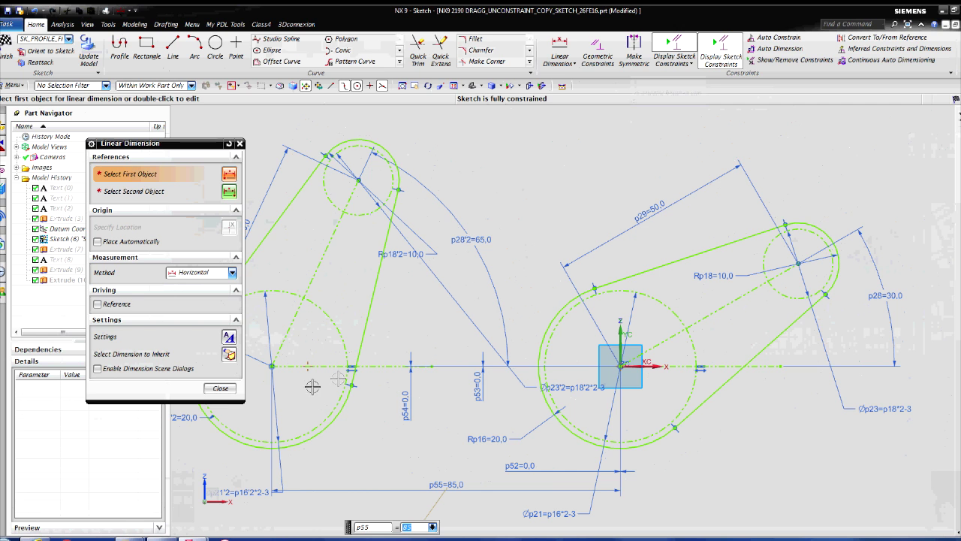
pyautogui.click(219, 389)
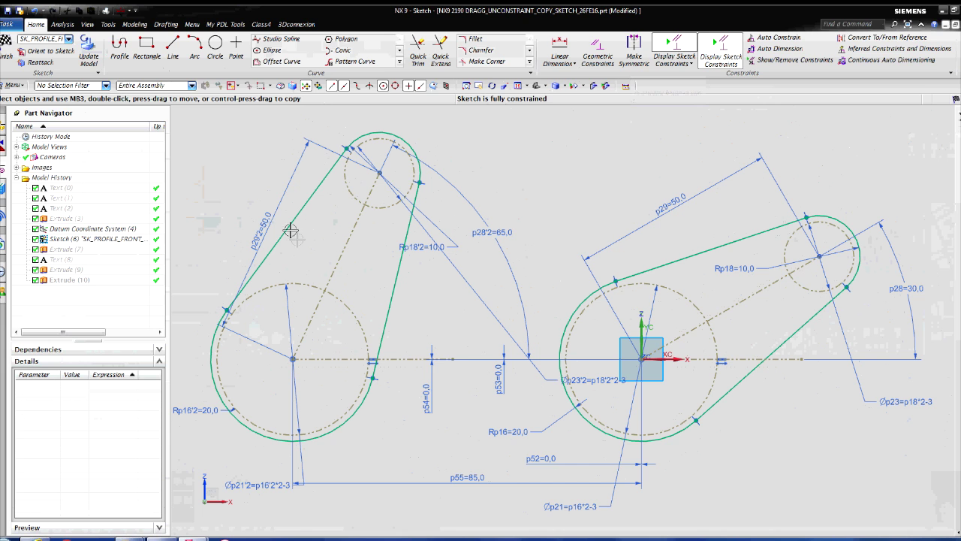
# Set the copied profile's p29'2 center-to-center length to 35 mm and move the dimension outward, clear of the outline
pyautogui.doubleClick(268, 219)
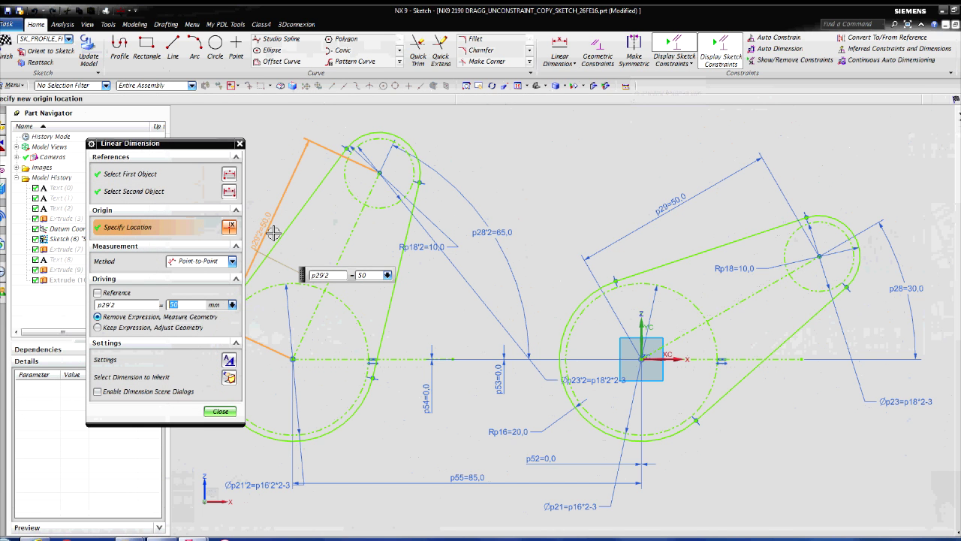
pyautogui.press('Return')
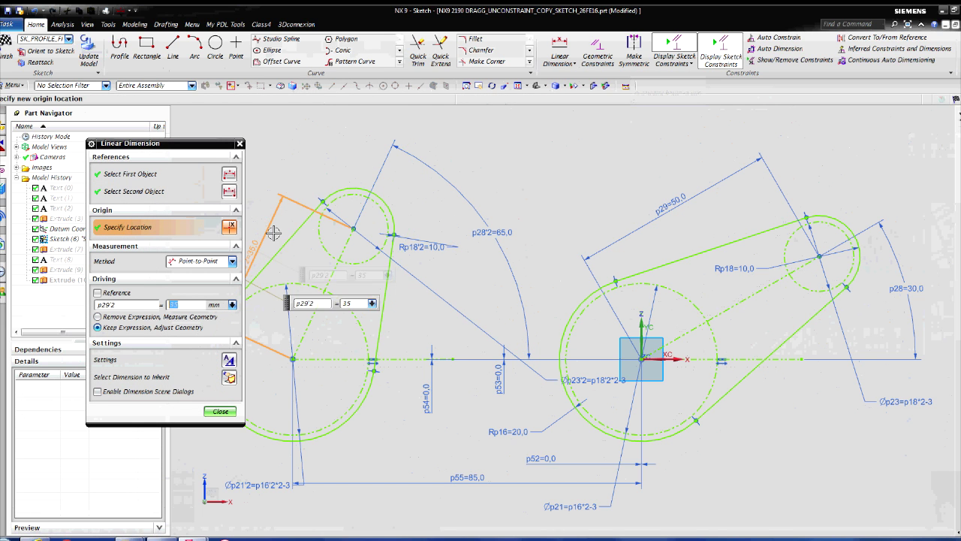
pyautogui.click(221, 413)
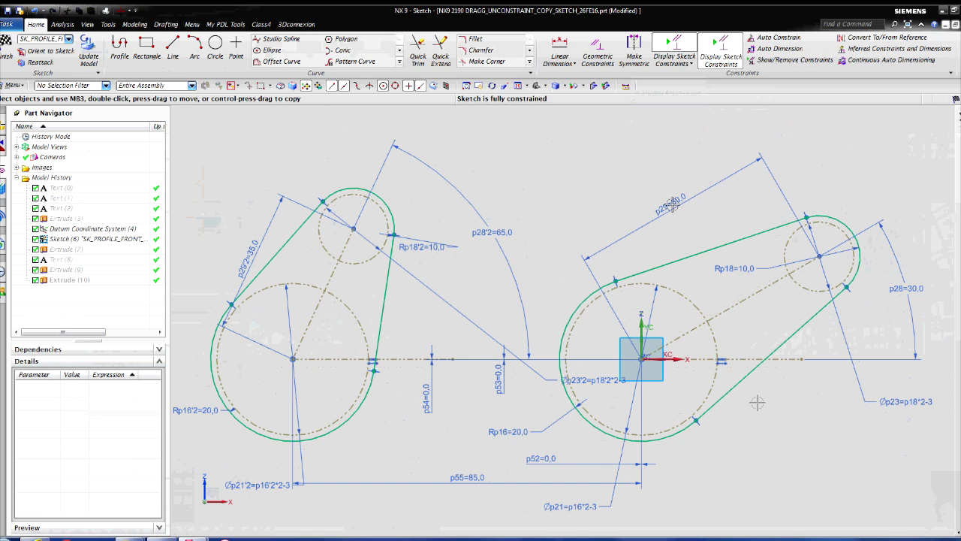
pyautogui.moveTo(259, 248); pyautogui.dragTo(219, 229)
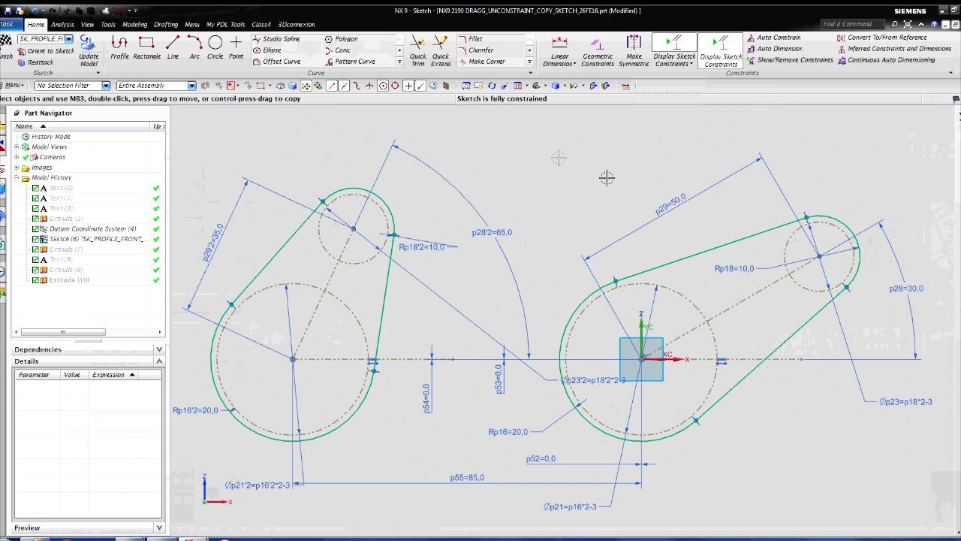
# Finish the sketch and make layer 1 visible to show the existing belt solid
pyautogui.click(7, 54)
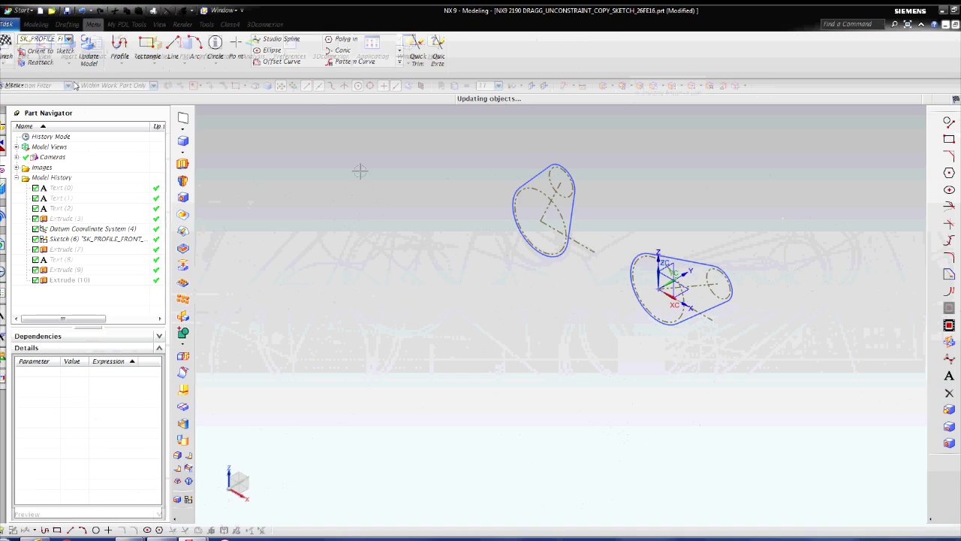
pyautogui.keyDown('shift'); pyautogui.moveTo(841, 232); pyautogui.dragTo(798, 302, button='middle'); pyautogui.keyUp('shift')
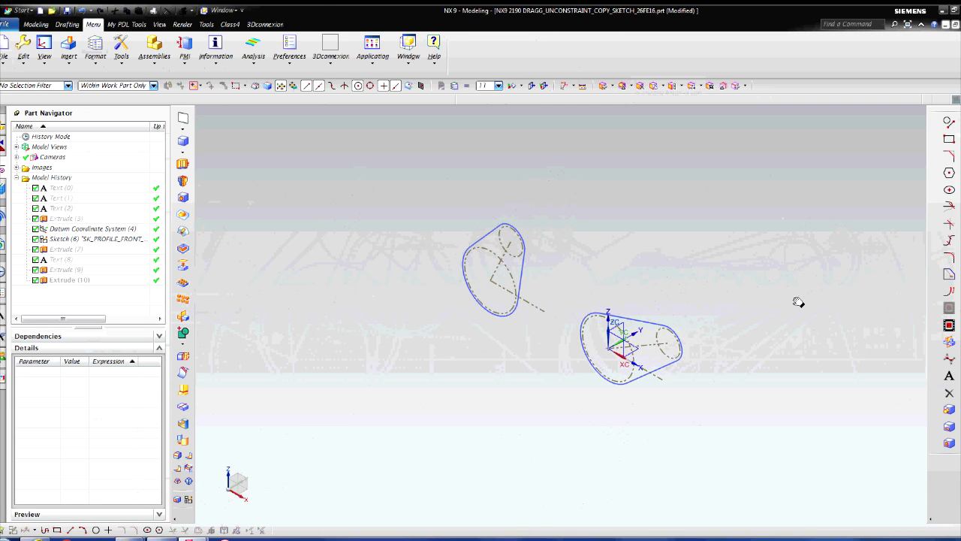
pyautogui.click(95, 60)
pyautogui.click(109, 75)
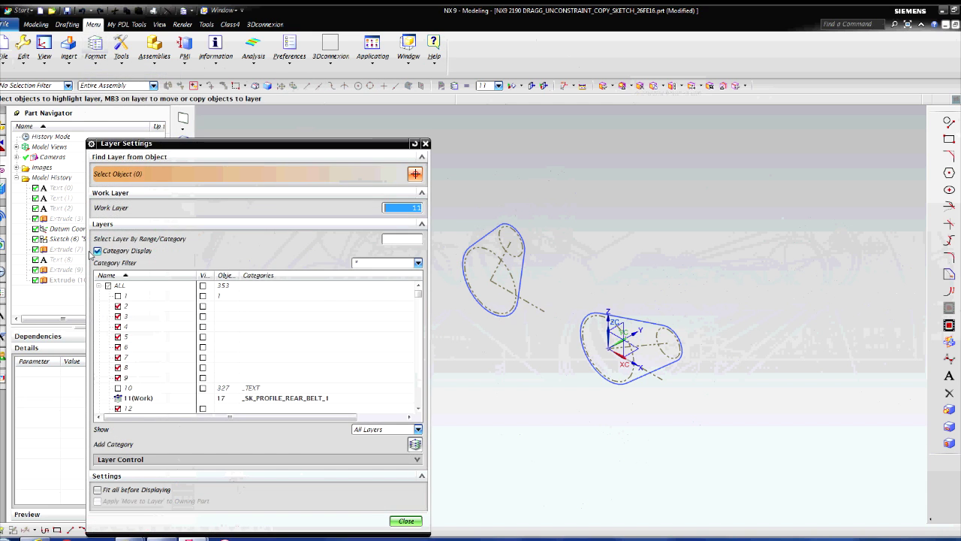
pyautogui.click(118, 297)
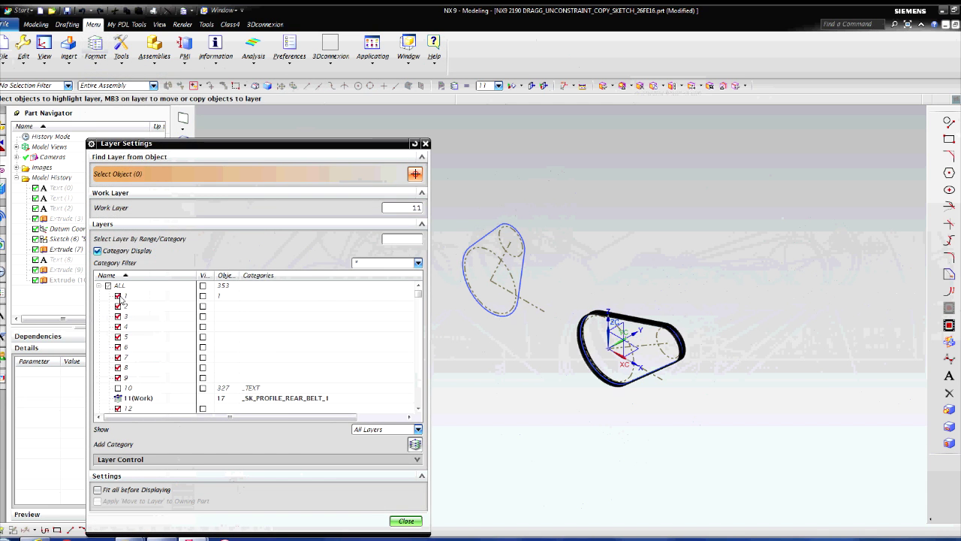
pyautogui.click(402, 524)
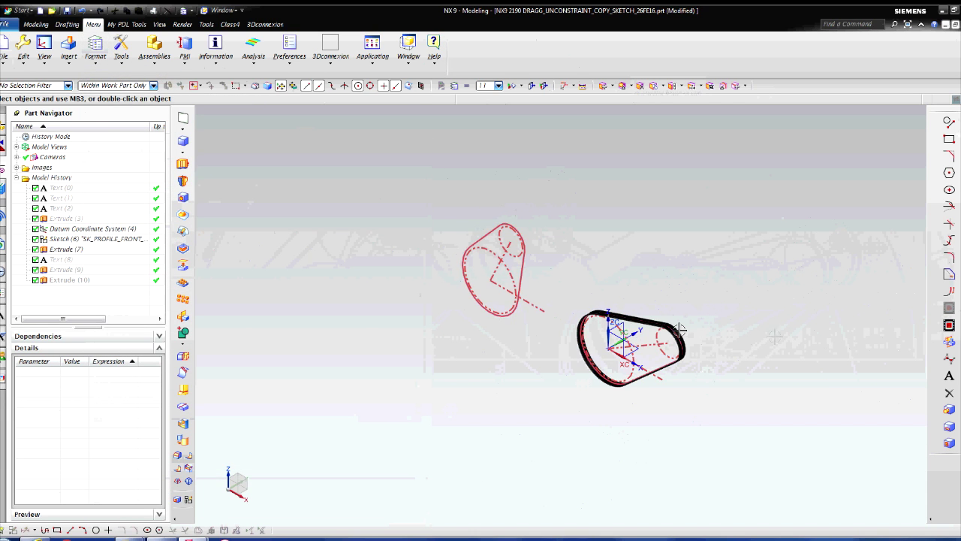
pyautogui.scroll(4, 683, 229)
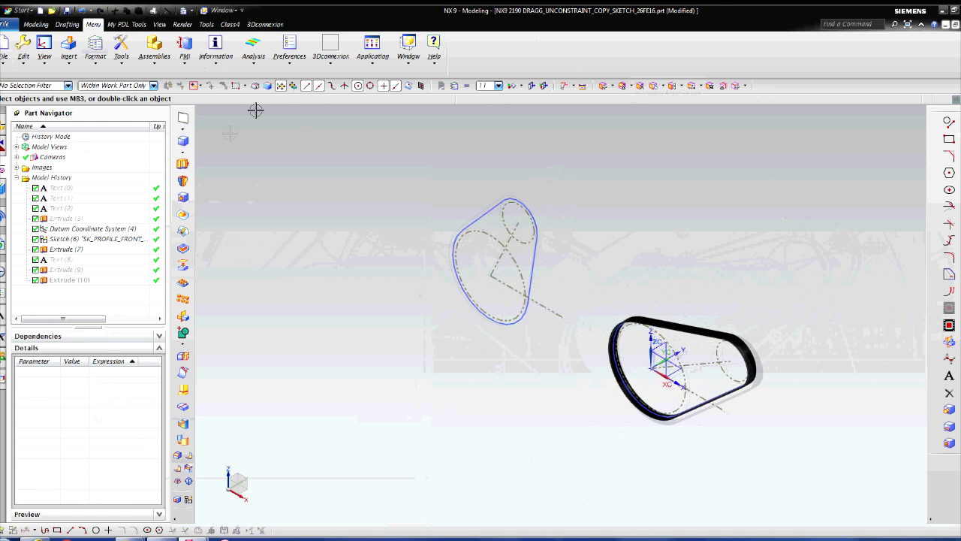
pyautogui.click(184, 164)
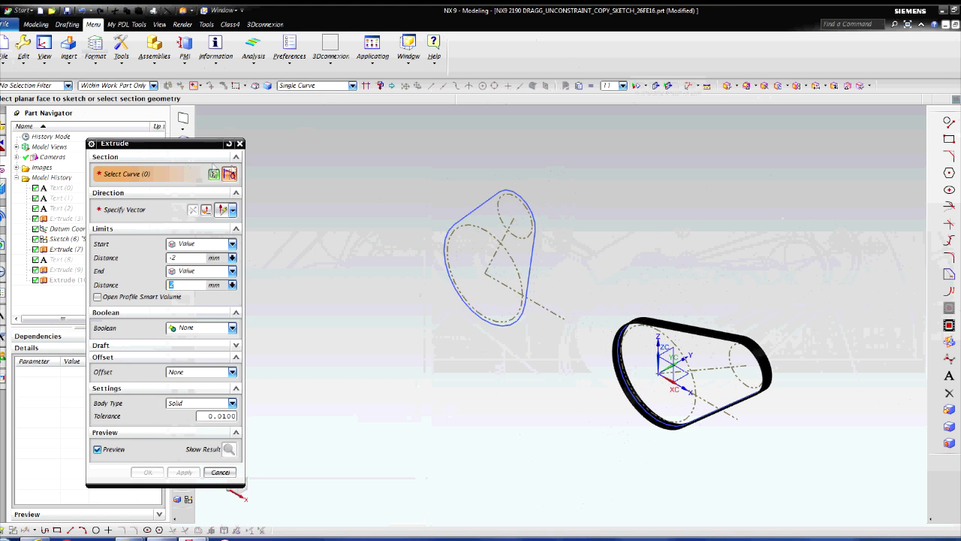
pyautogui.click(353, 86)
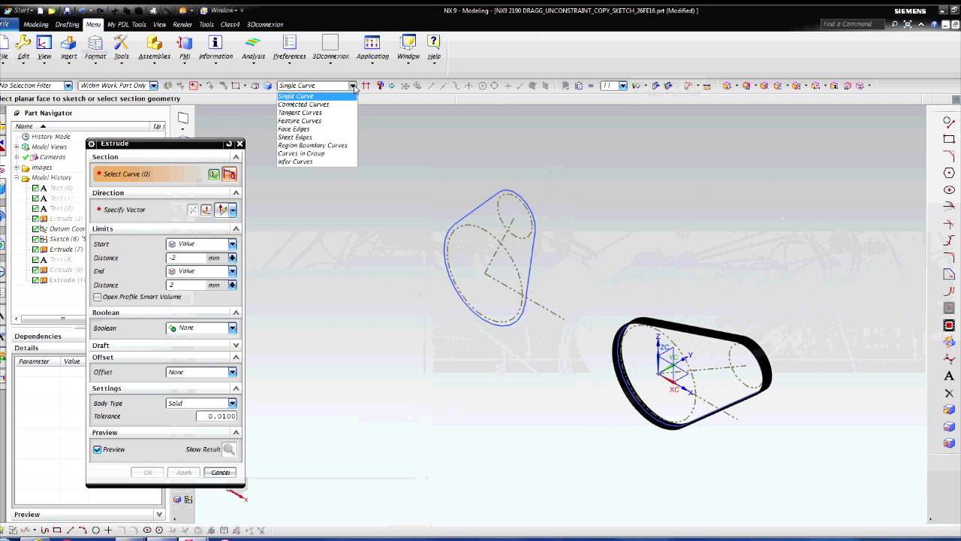
pyautogui.click(301, 121)
pyautogui.click(486, 203)
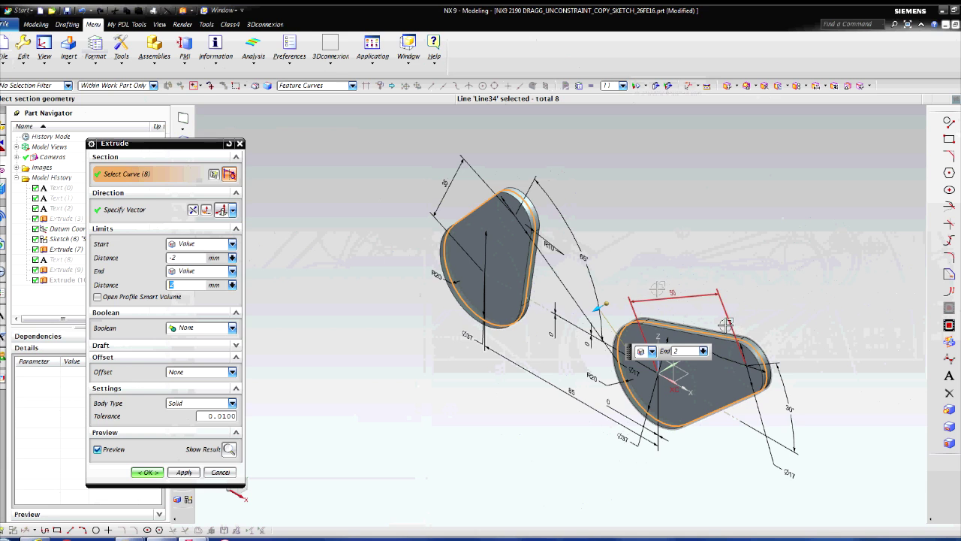
pyautogui.click(351, 86)
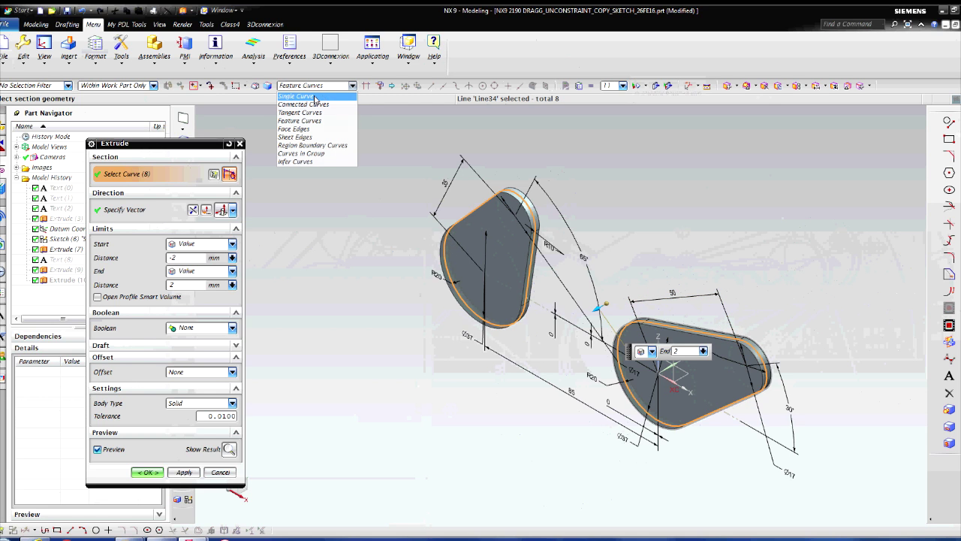
pyautogui.click(316, 97)
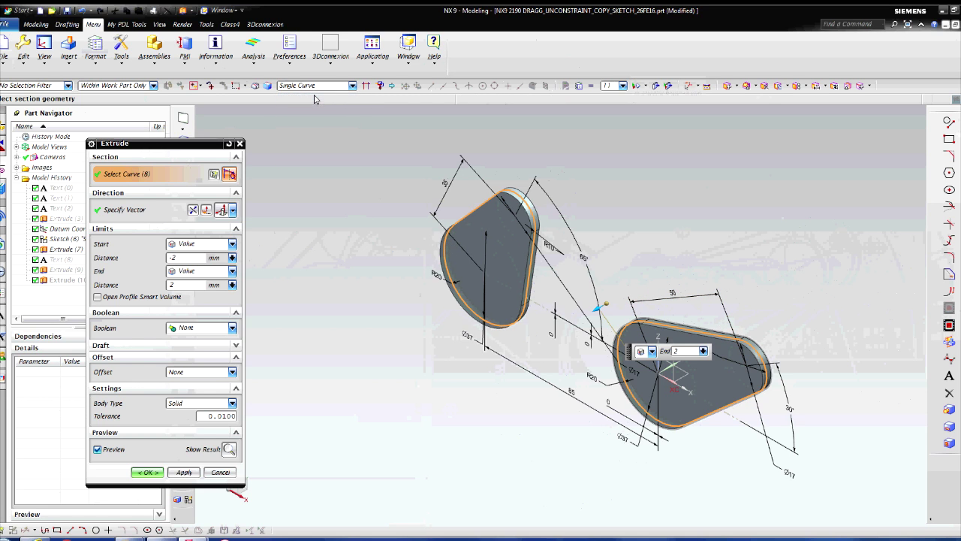
pyautogui.click(220, 473)
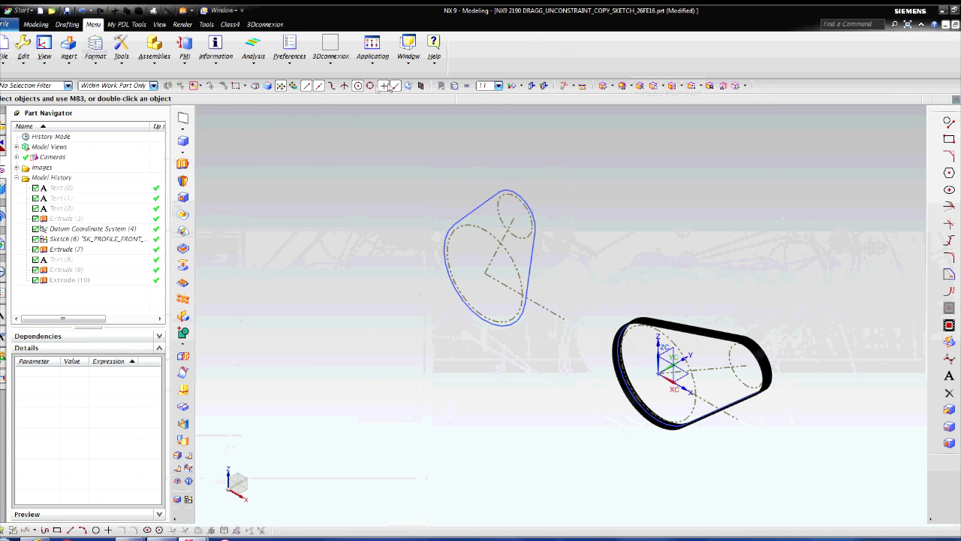
# Extrude the copied profile's four outline curves from -2 to 2 mm as a solid with a two-sided offset of 0.5 to 0 mm
pyautogui.press('x')
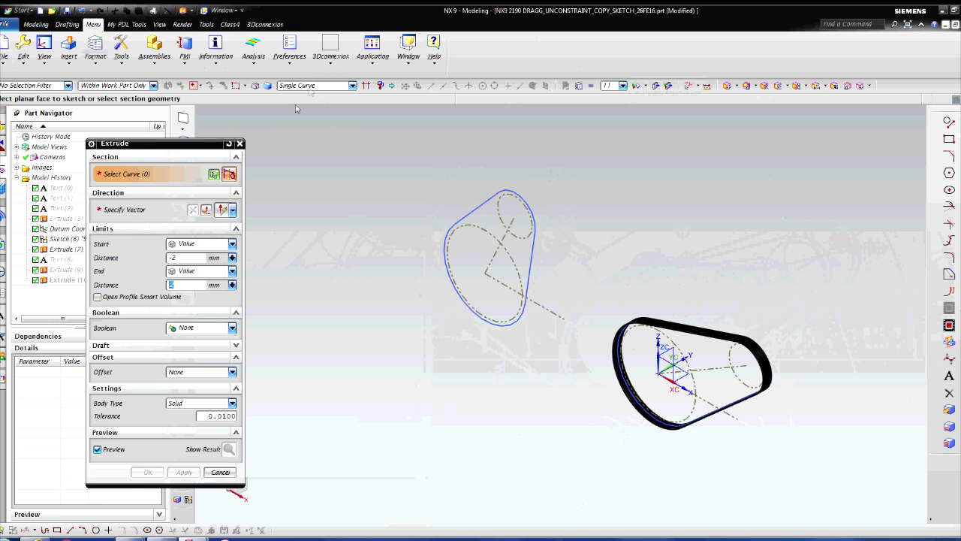
pyautogui.click(484, 202)
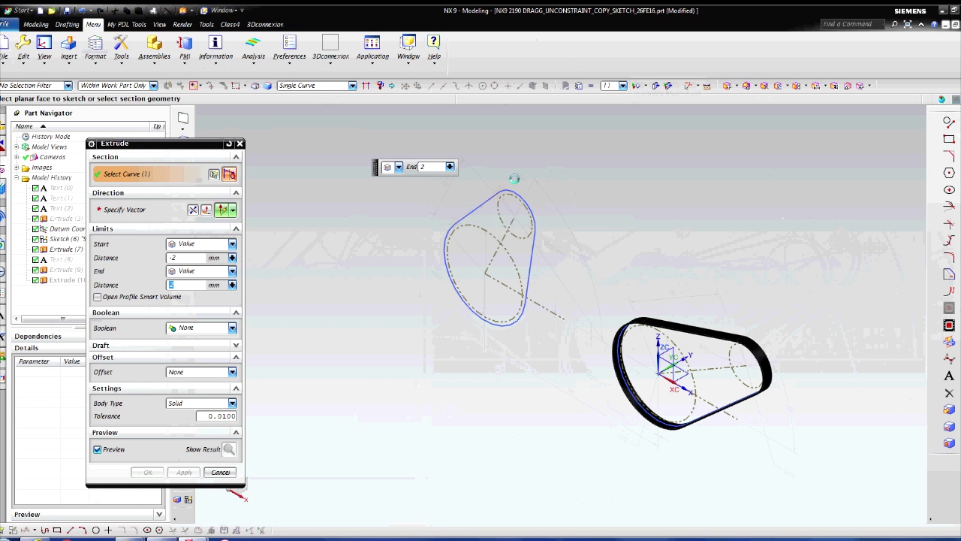
pyautogui.click(532, 193)
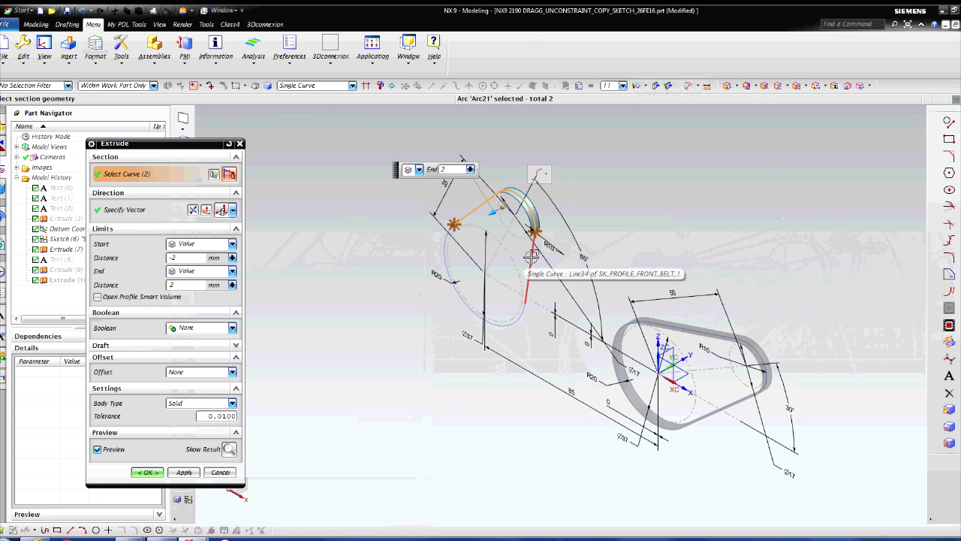
pyautogui.click(528, 293)
pyautogui.click(512, 325)
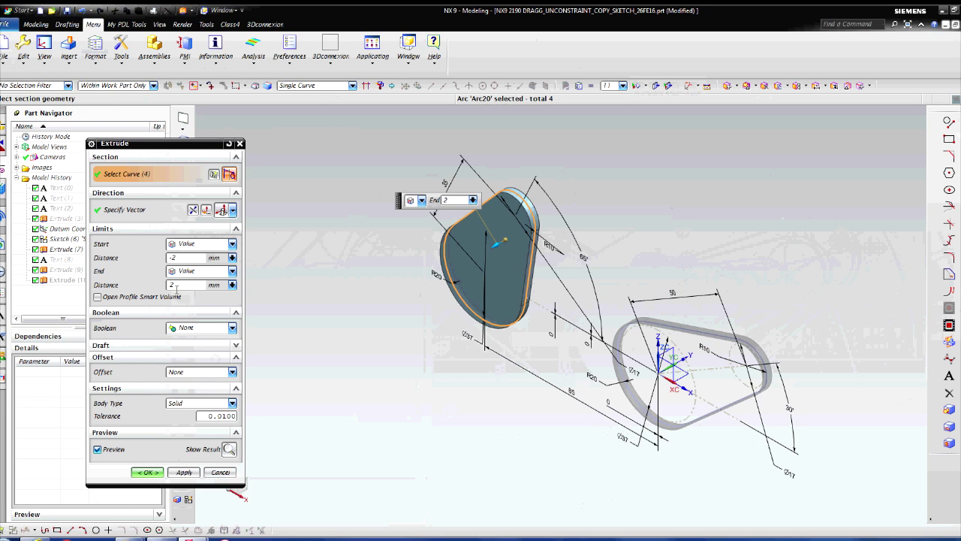
pyautogui.click(233, 372)
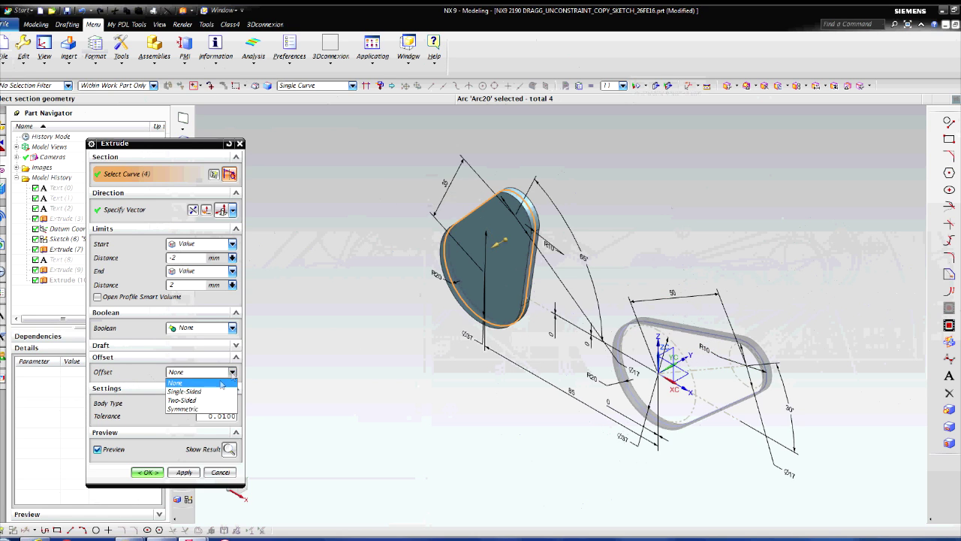
pyautogui.click(196, 400)
pyautogui.moveTo(353, 386); pyautogui.dragTo(394, 363, button='middle')
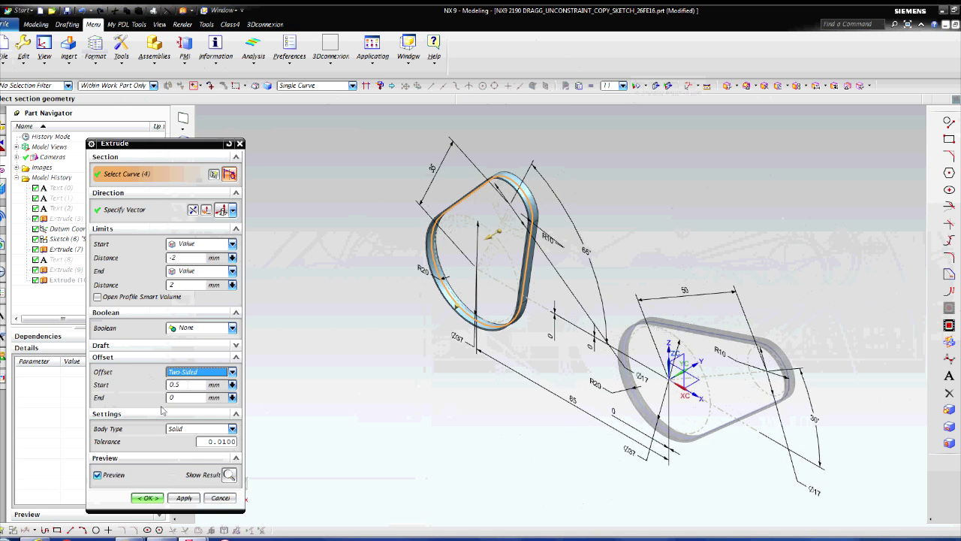
pyautogui.click(148, 498)
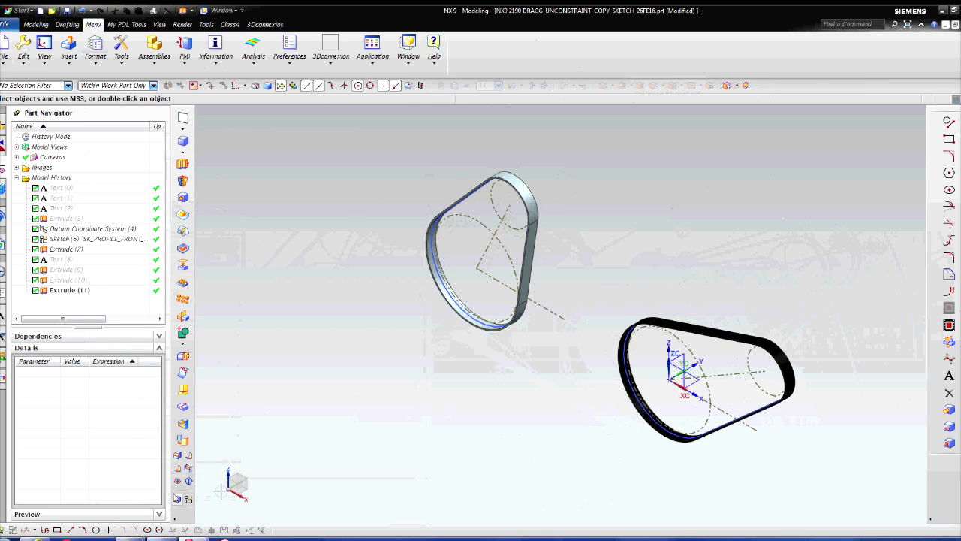
# Fit the model in the view, examine both belts, and orient the view to isometric
pyautogui.rightClick(684, 213)
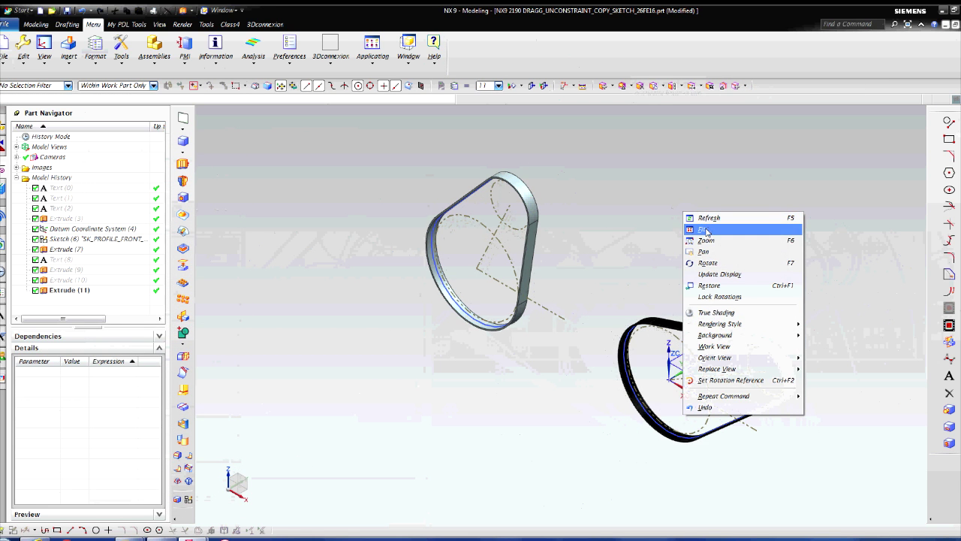
pyautogui.click(707, 229)
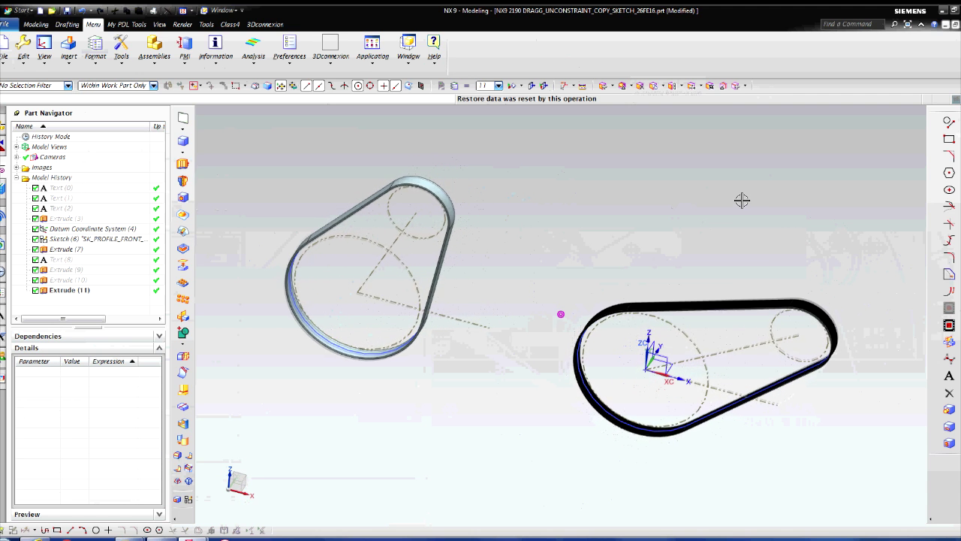
pyautogui.click(751, 343)
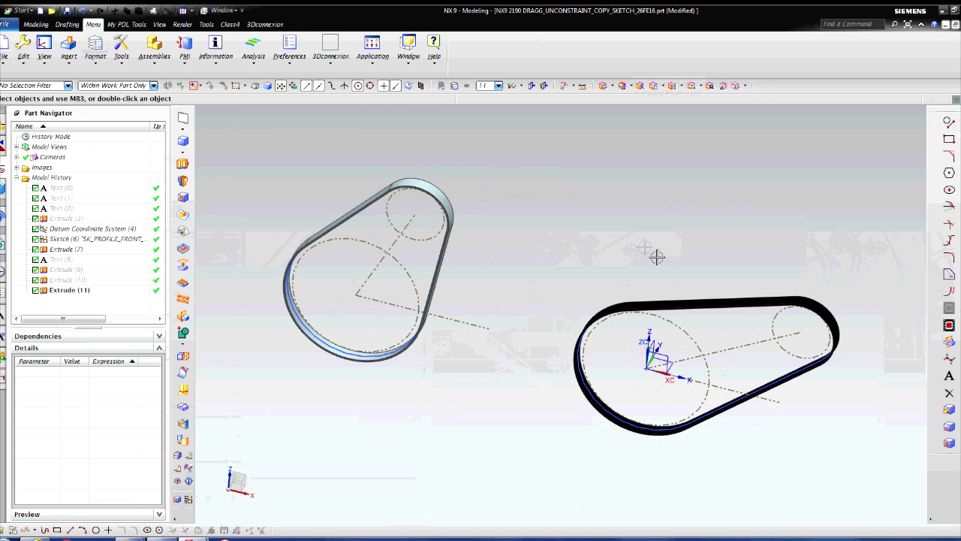
pyautogui.rightClick(648, 215)
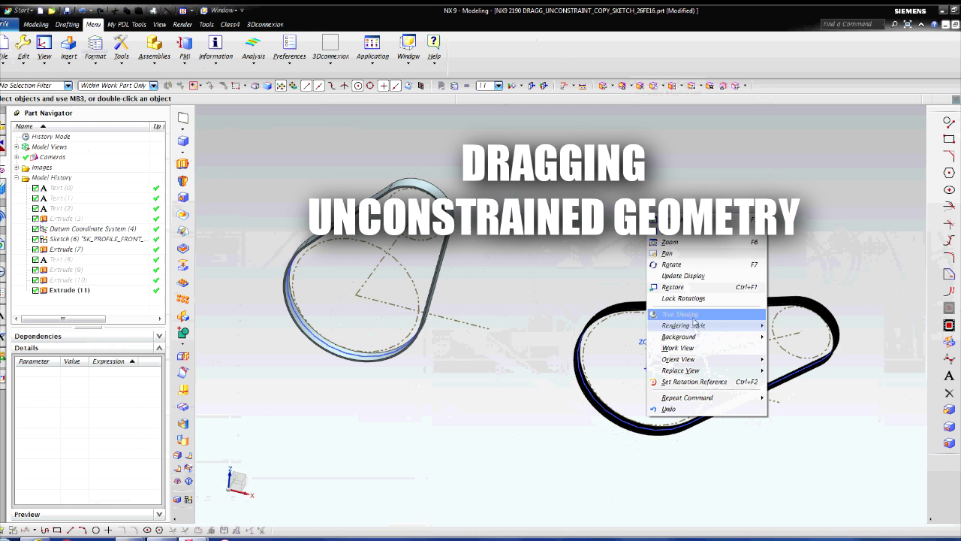
pyautogui.moveTo(698, 359)
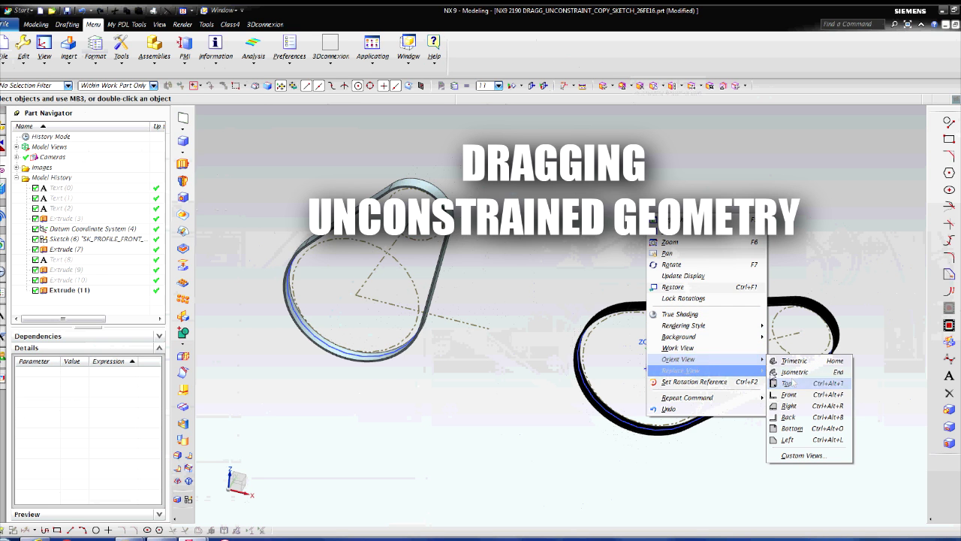
pyautogui.click(794, 372)
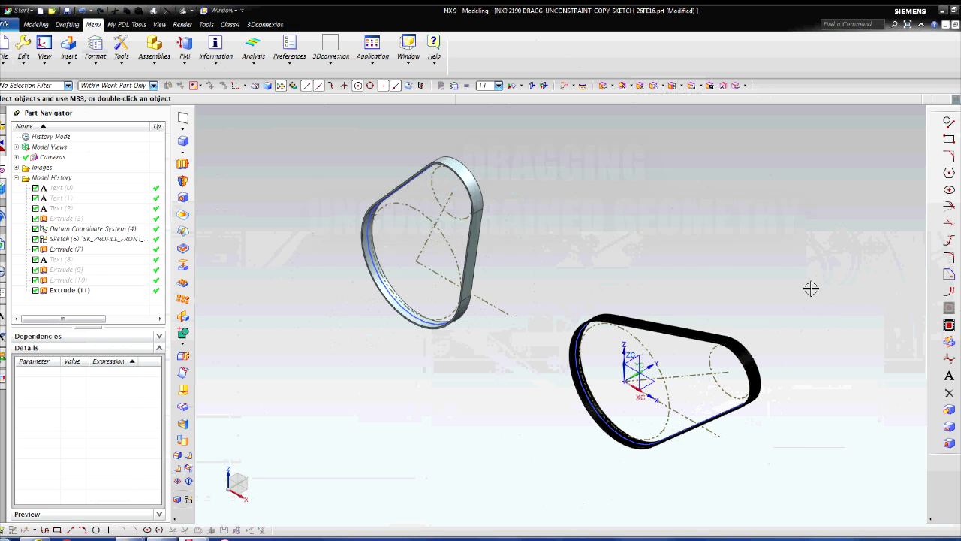